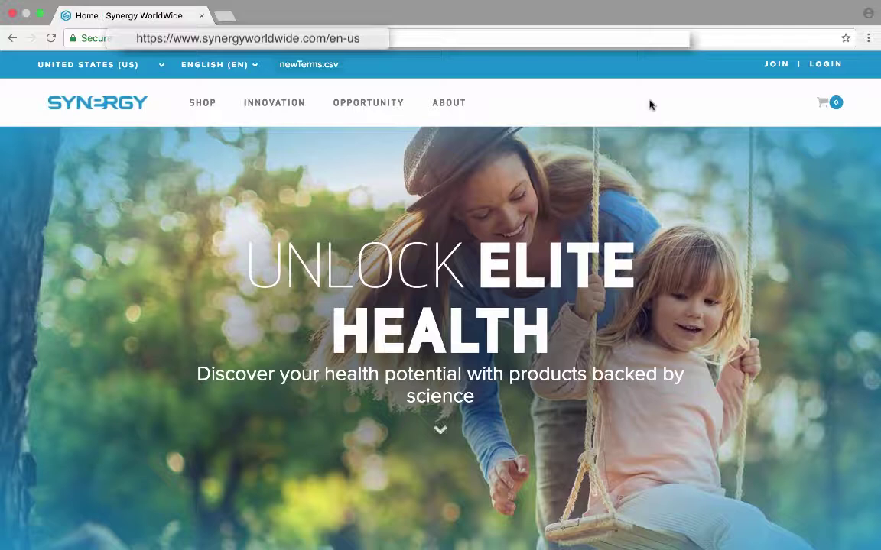
Step: Open the JOIN window from the homepage header to see the login and sign-up choices
{"action": "left_click", "coordinate": [777, 64]}
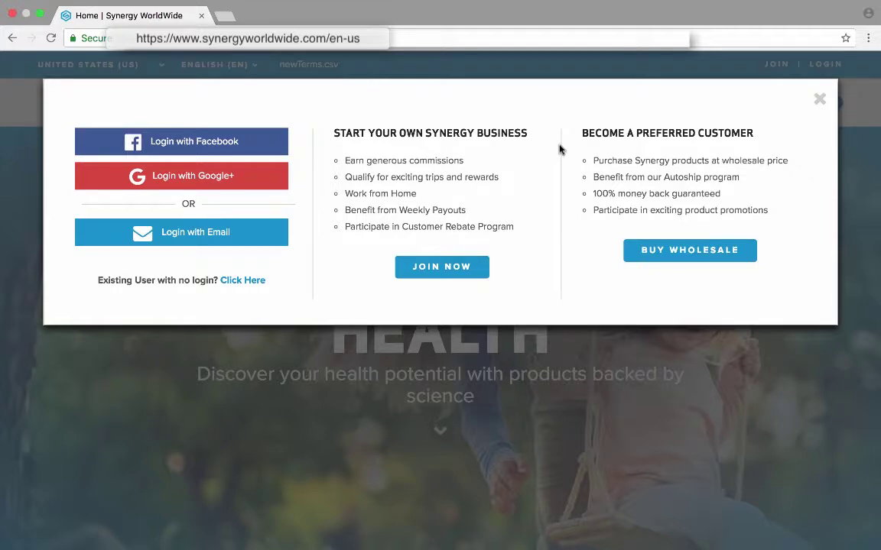
Step: Choose JOIN NOW under Start Your Own Synergy Business to begin New Team Member Enrollment
{"action": "left_click", "coordinate": [444, 269]}
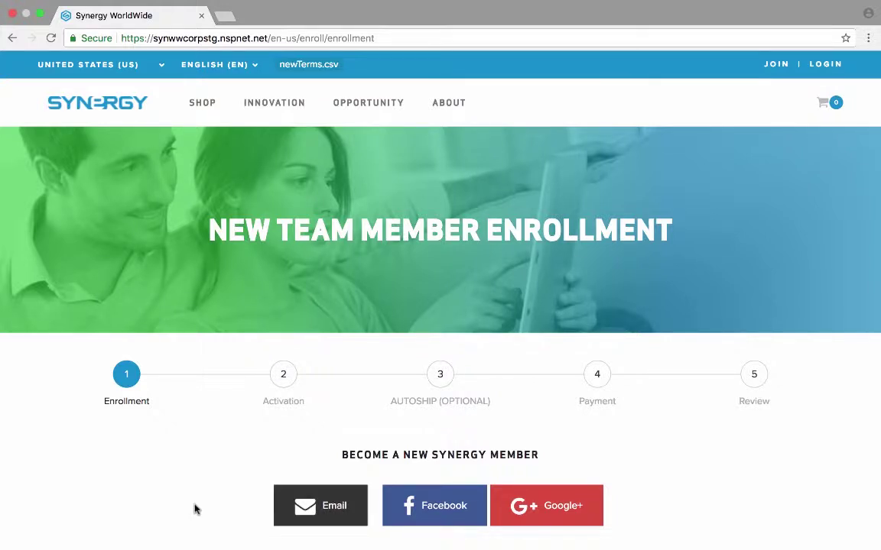
Step: Enter the new member's e-mail address in both the Email and Confirm Email fields
{"action": "scroll", "coordinate": [195, 510], "scroll_direction": "down", "scroll_amount": 5}
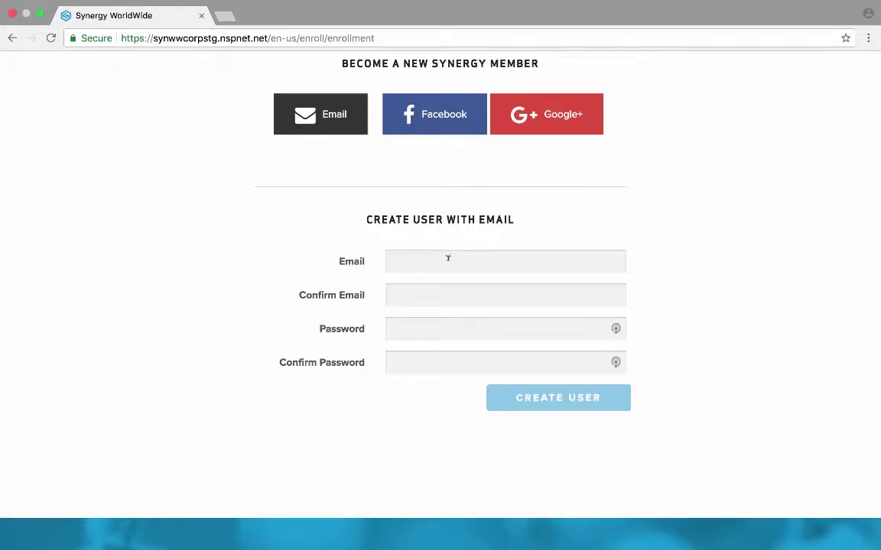
{"action": "left_click", "coordinate": [448, 258]}
{"action": "type", "text": "newe"}
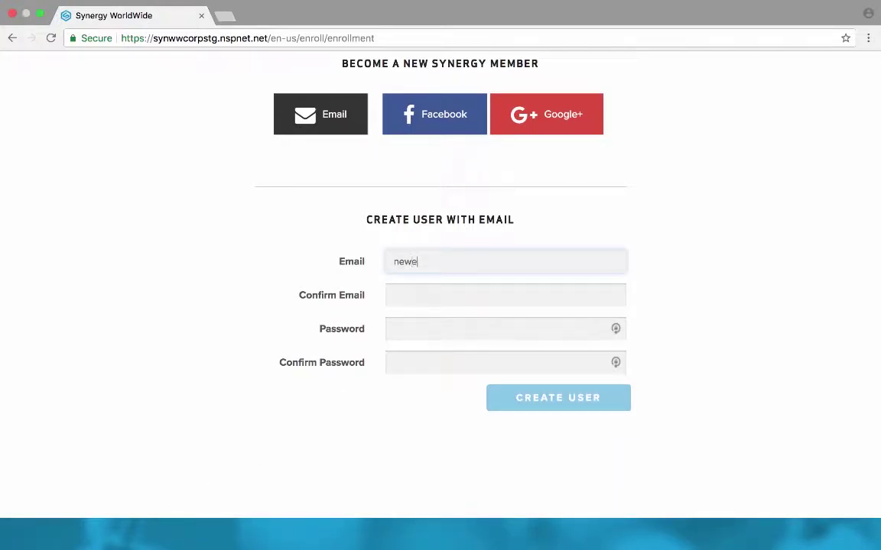
{"action": "type", "text": "nrollment@"}
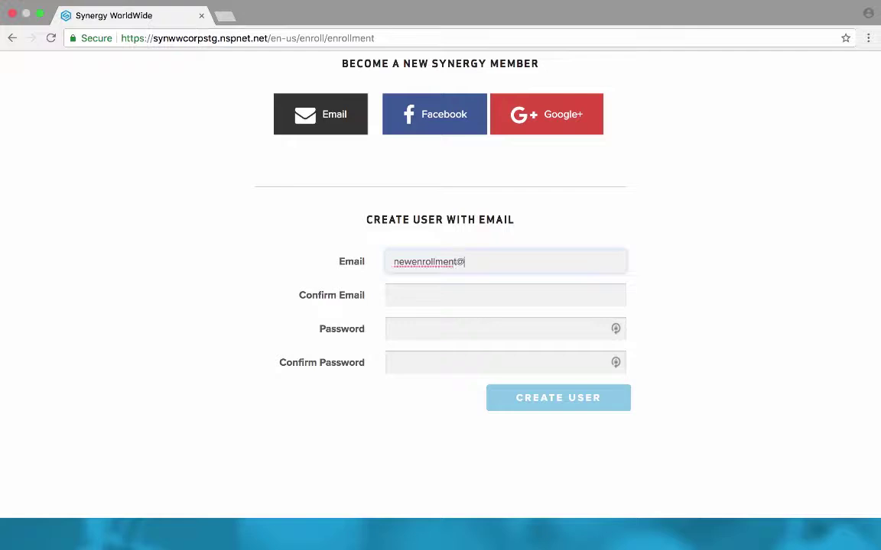
{"action": "type", "text": "email.com"}
{"action": "left_click_drag", "start_coordinate": [510, 260], "coordinate": [359, 264]}
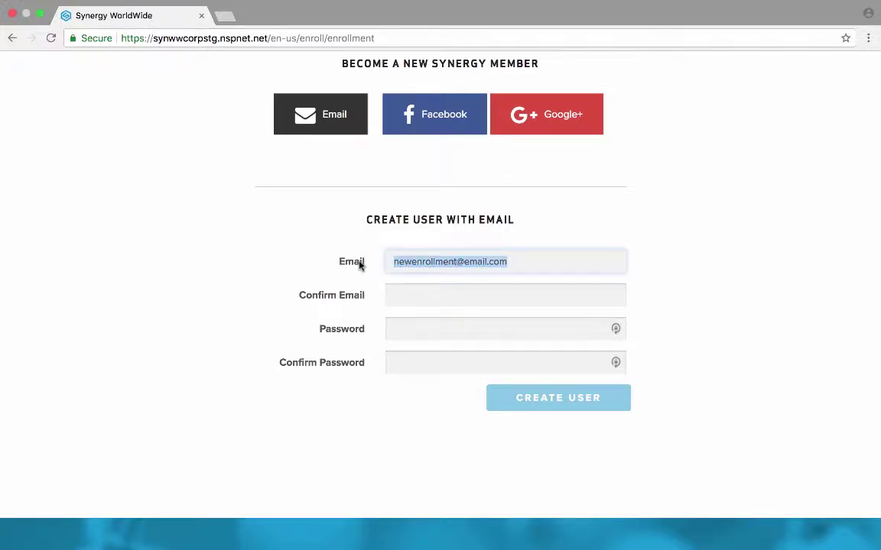
{"action": "key", "text": "ctrl+c"}
{"action": "left_click", "coordinate": [403, 290]}
{"action": "key", "text": "ctrl+v"}
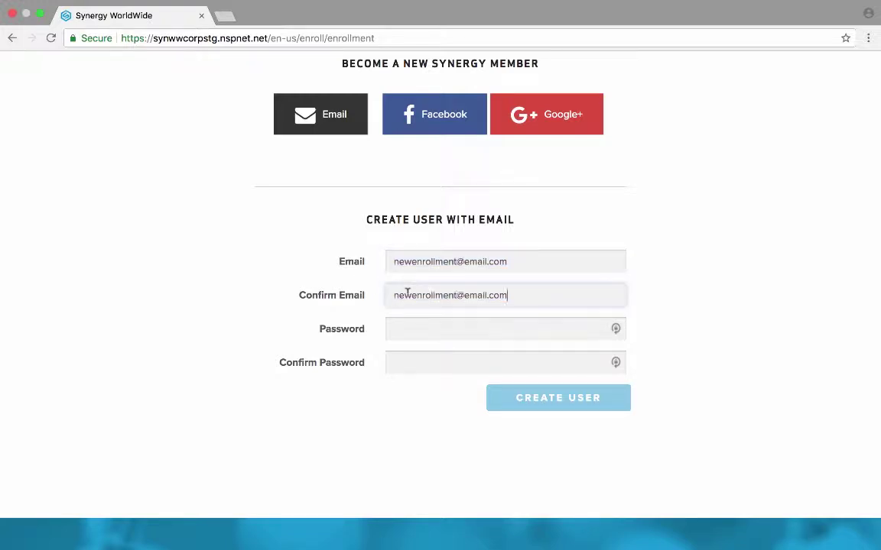
Step: Paste the account password into both password fields and create the user
{"action": "left_click", "coordinate": [426, 329]}
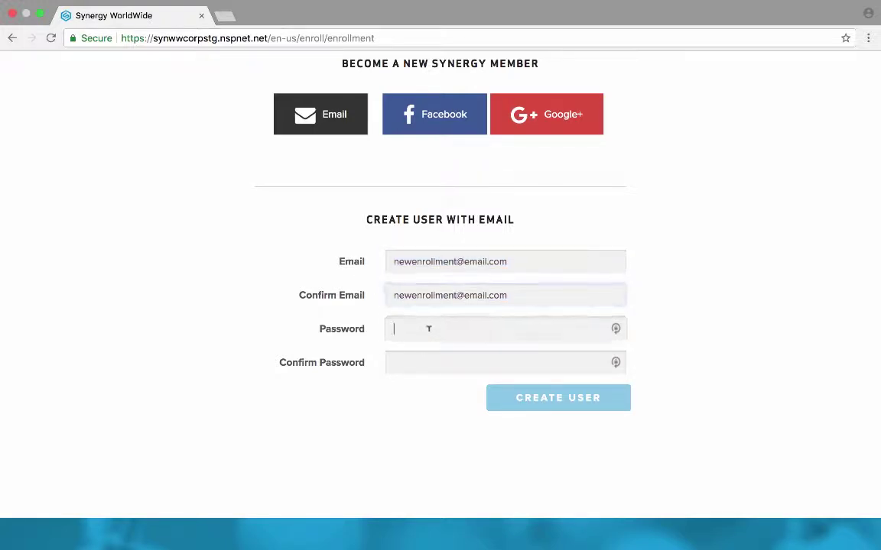
{"action": "key", "text": "ctrl+v"}
{"action": "left_click", "coordinate": [428, 362]}
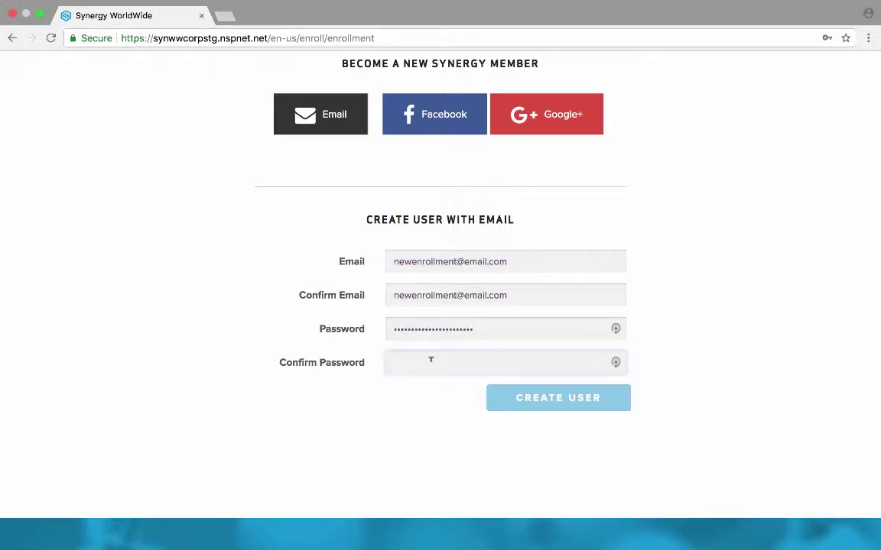
{"action": "key", "text": "ctrl+v"}
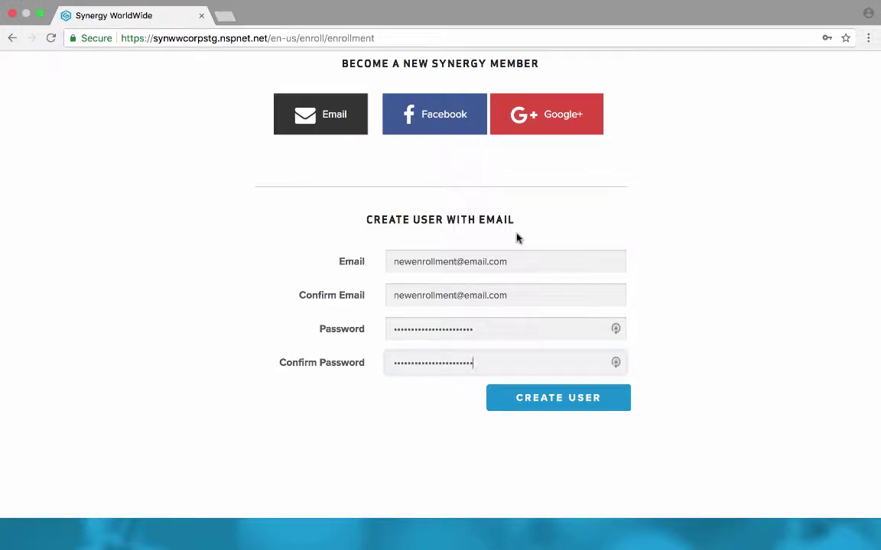
{"action": "left_click", "coordinate": [561, 401]}
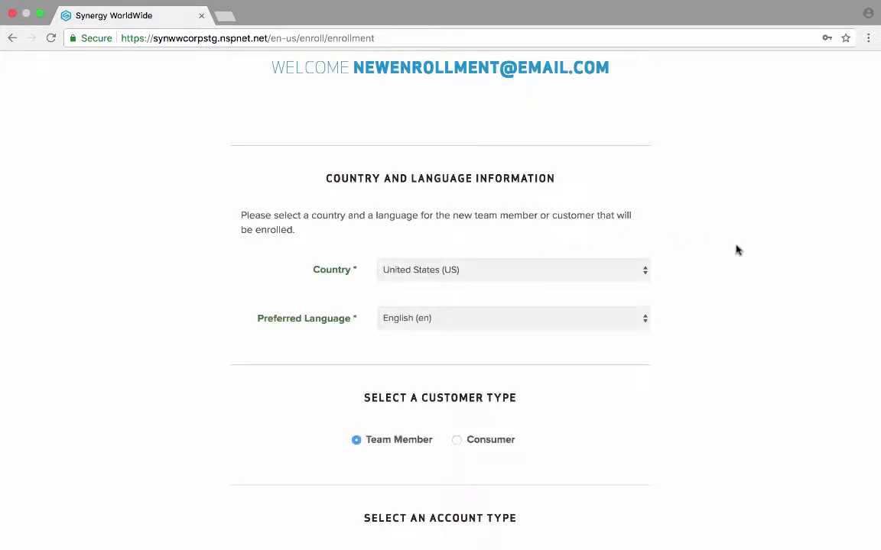
Step: Confirm United States (US) as the country and English (en) as the preferred language
{"action": "left_click", "coordinate": [647, 270]}
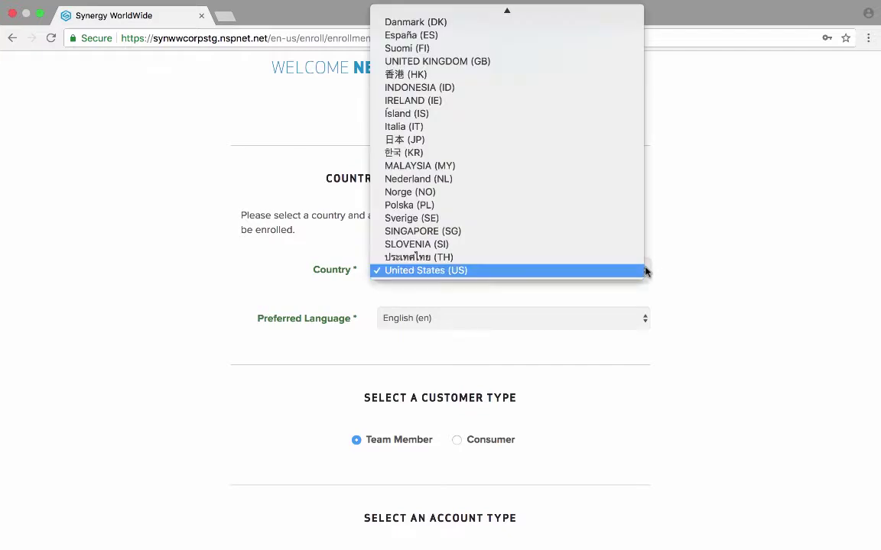
{"action": "left_click", "coordinate": [602, 270]}
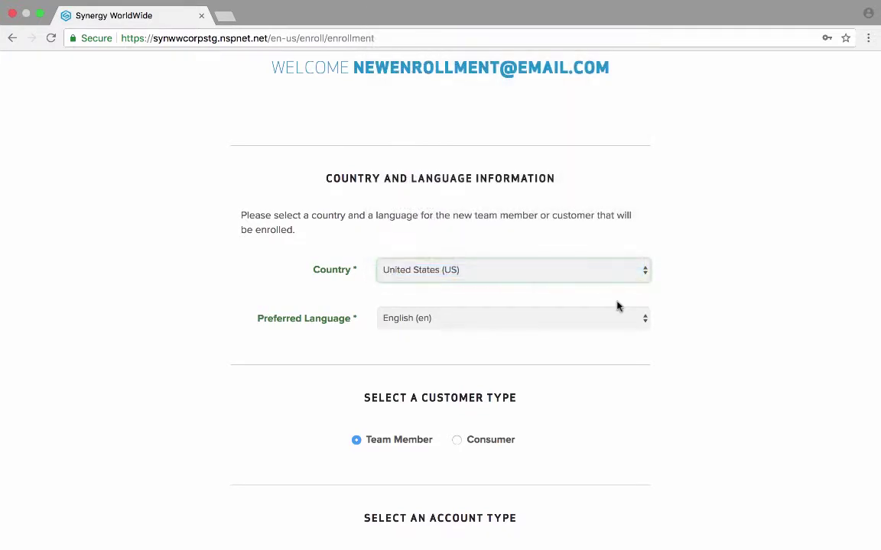
{"action": "left_click", "coordinate": [641, 320]}
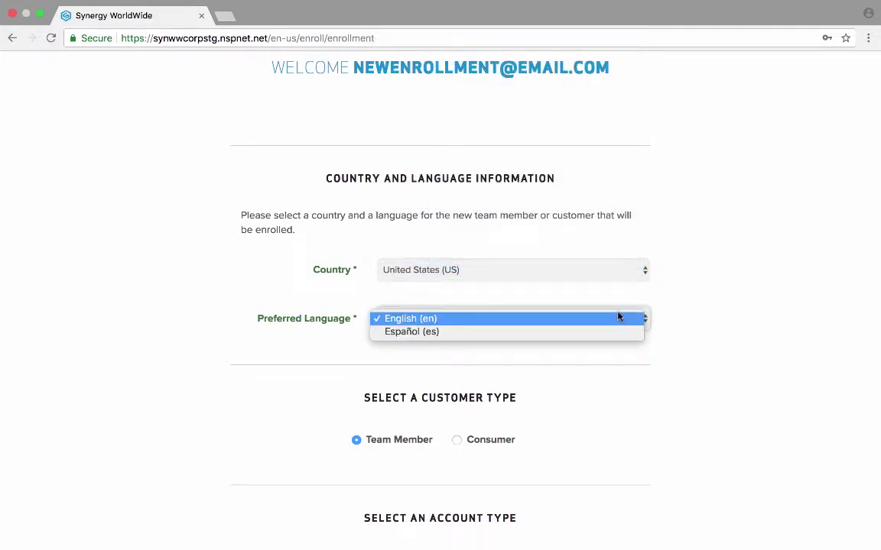
{"action": "left_click", "coordinate": [619, 318]}
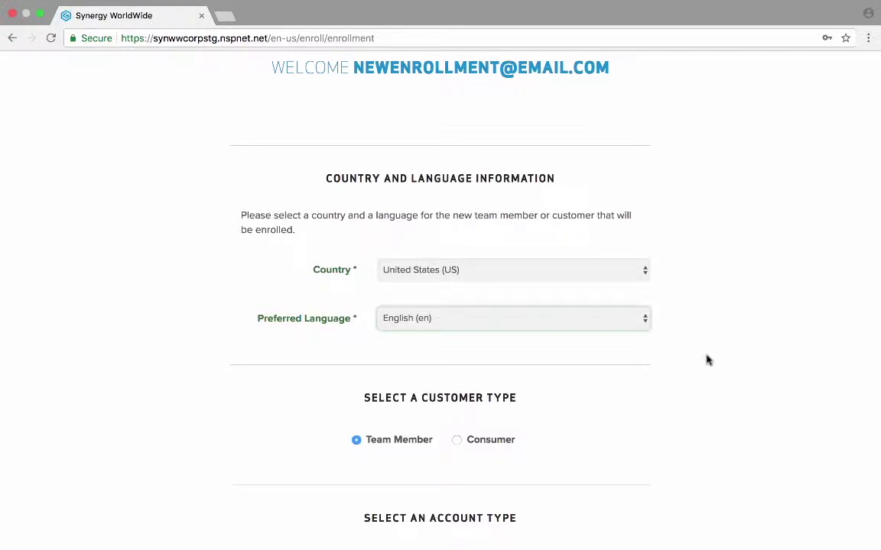
{"action": "scroll", "coordinate": [708, 360], "scroll_direction": "down", "scroll_amount": 7}
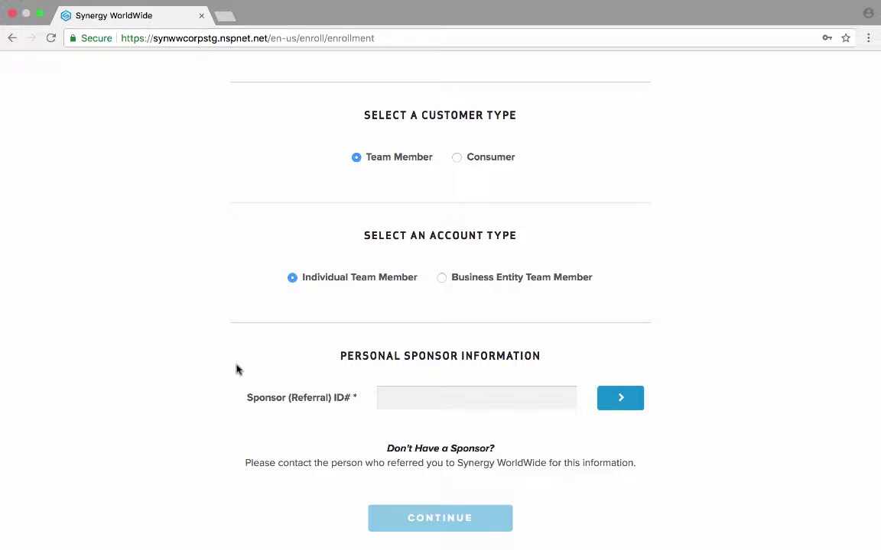
Step: Enter the sponsor's referral ID and verify it so the sponsor's name is confirmed
{"action": "left_click", "coordinate": [415, 392]}
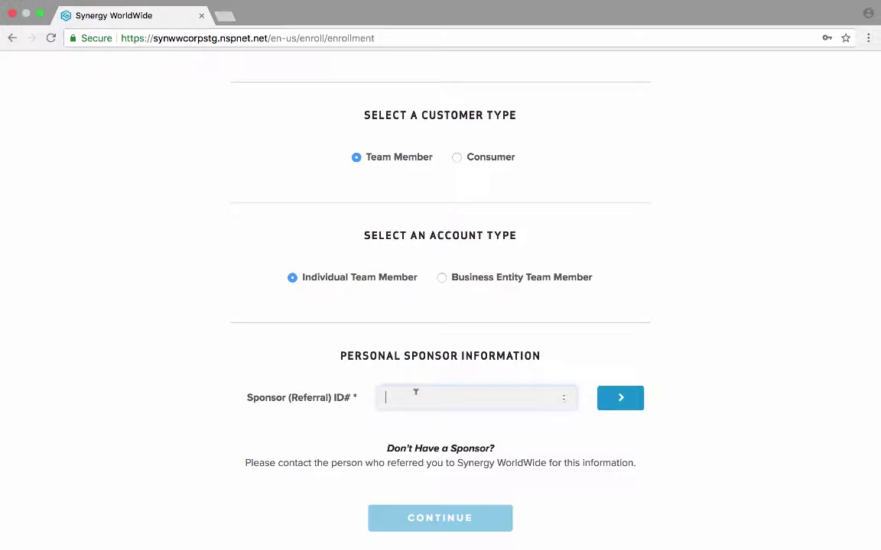
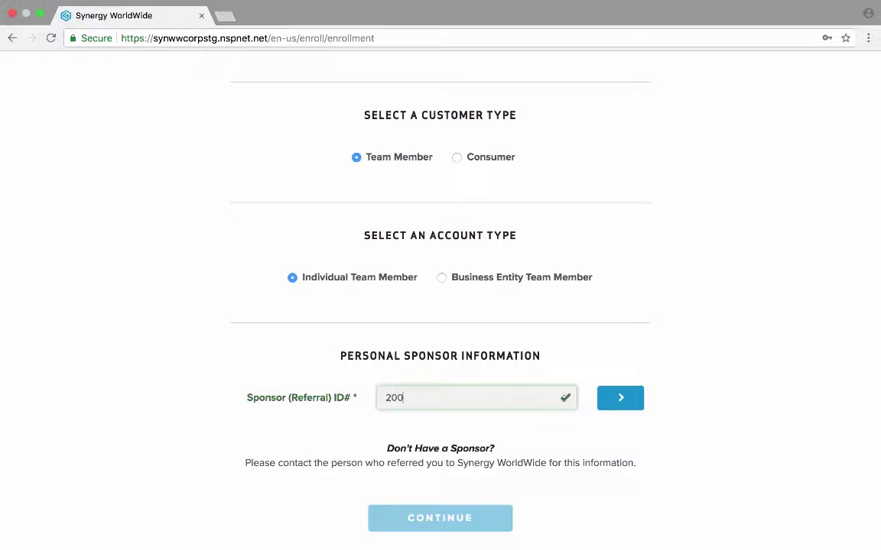
{"action": "left_click", "coordinate": [621, 397]}
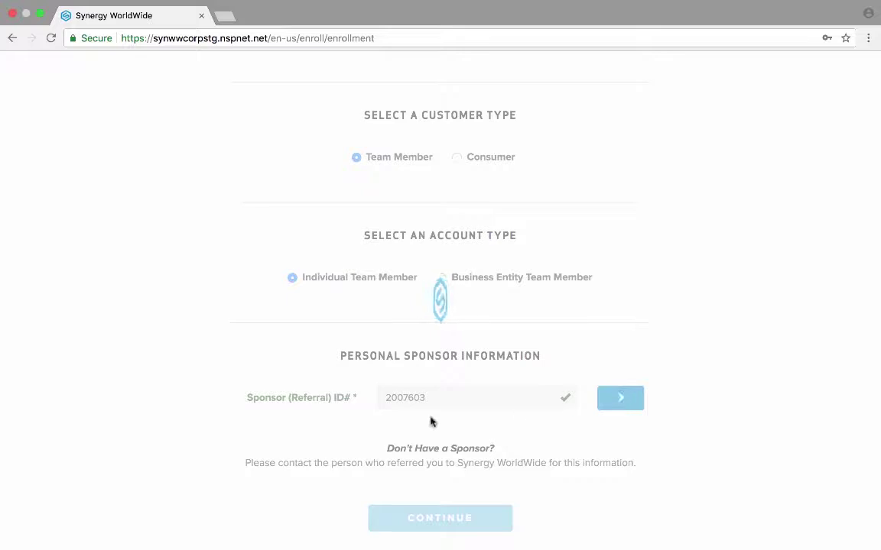
{"action": "scroll", "coordinate": [158, 426], "scroll_direction": "down", "scroll_amount": 3}
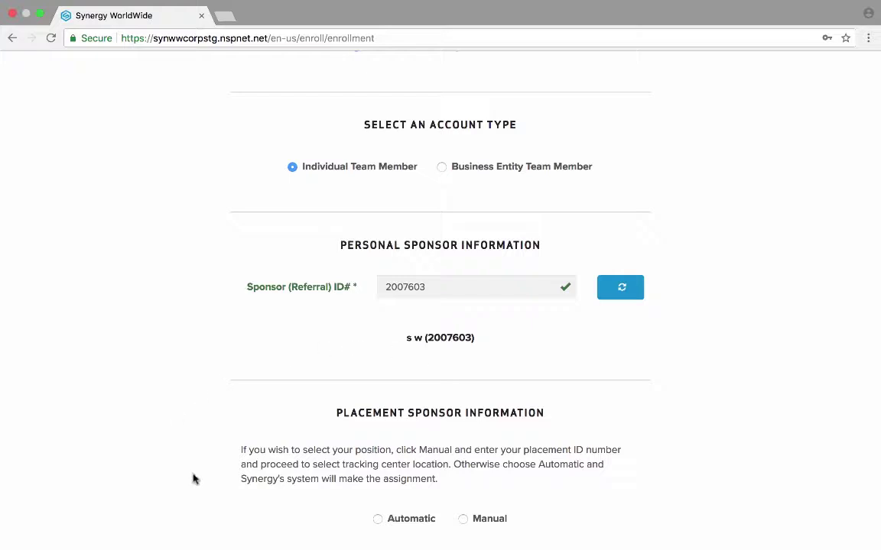
{"action": "scroll", "coordinate": [330, 505], "scroll_direction": "down", "scroll_amount": 1}
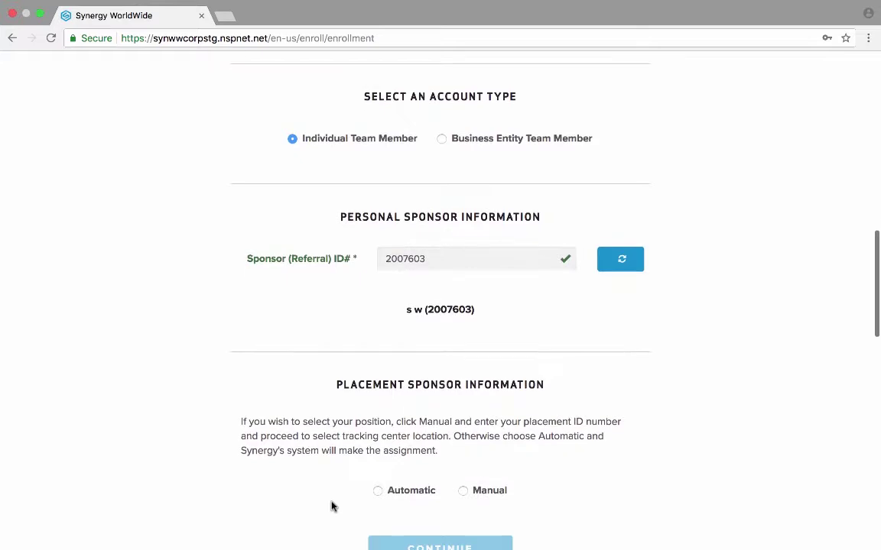
{"action": "scroll", "coordinate": [330, 506], "scroll_direction": "down", "scroll_amount": 2}
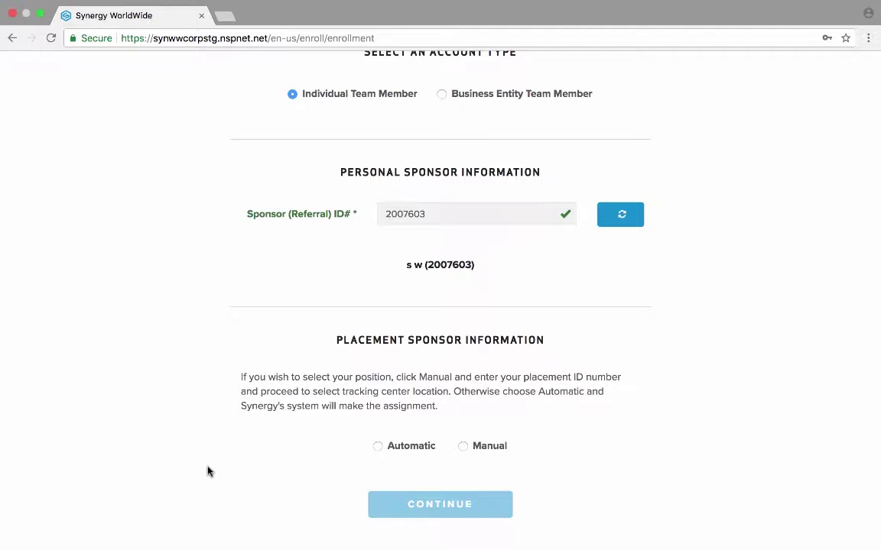
Step: Choose Automatic placement and the 3 Tracking Centers business option
{"action": "left_click", "coordinate": [378, 448]}
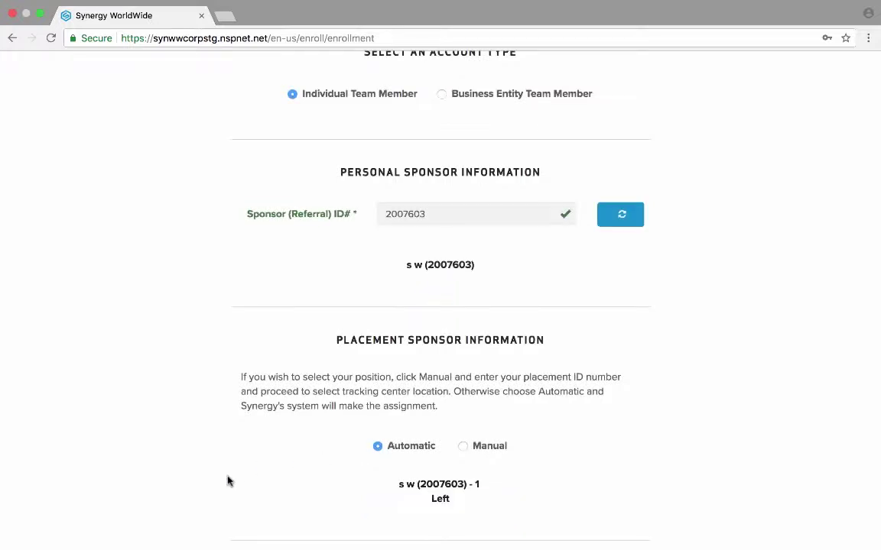
{"action": "scroll", "coordinate": [228, 481], "scroll_direction": "down", "scroll_amount": 3}
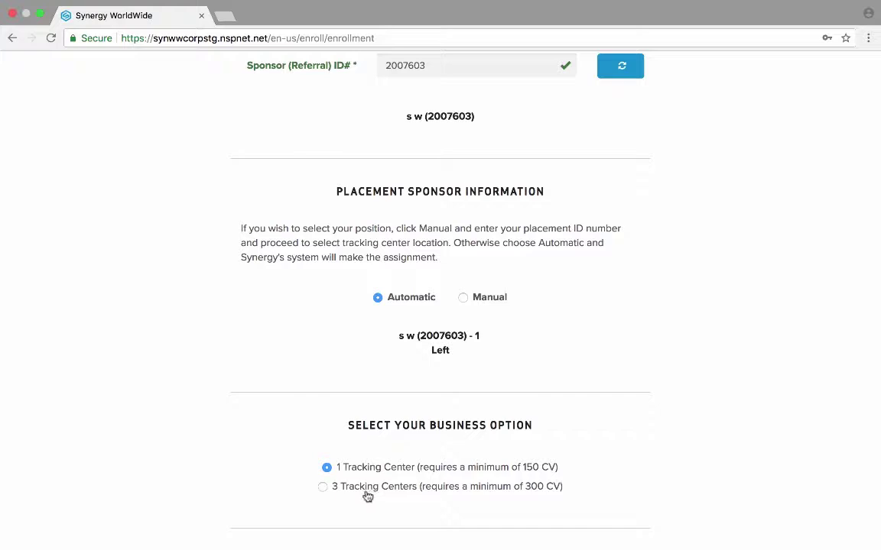
{"action": "left_click", "coordinate": [322, 489]}
Step: Fill in the member's first and last name, date of birth and Social Security Number
{"action": "scroll", "coordinate": [190, 469], "scroll_direction": "down", "scroll_amount": 5}
{"action": "scroll", "coordinate": [190, 469], "scroll_direction": "down", "scroll_amount": 8}
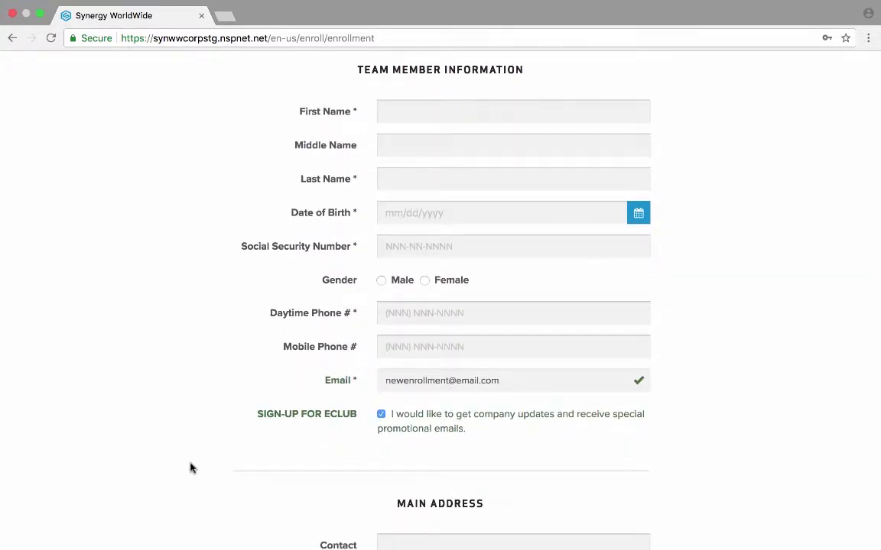
{"action": "left_click", "coordinate": [421, 110]}
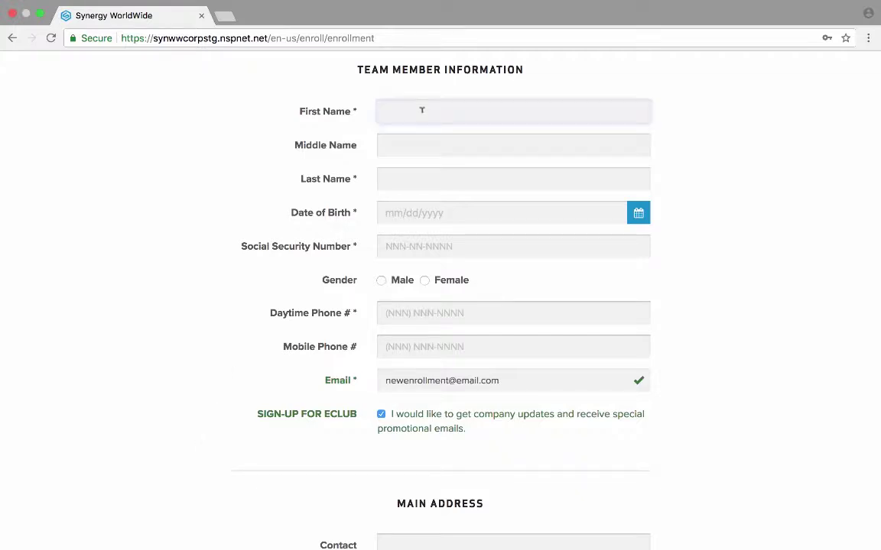
{"action": "type", "text": "Jane"}
{"action": "key", "text": "Tab"}
{"action": "key", "text": "Tab"}
{"action": "type", "text": "Doe"}
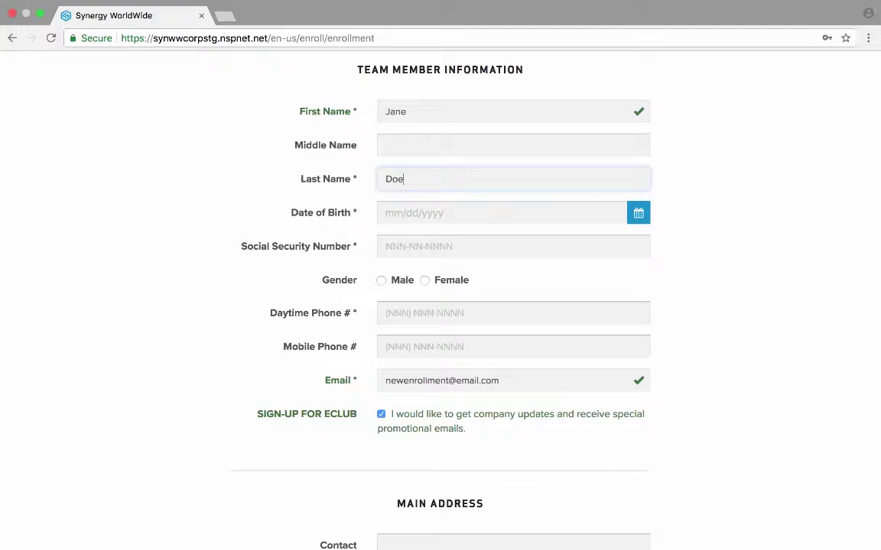
{"action": "key", "text": "Tab"}
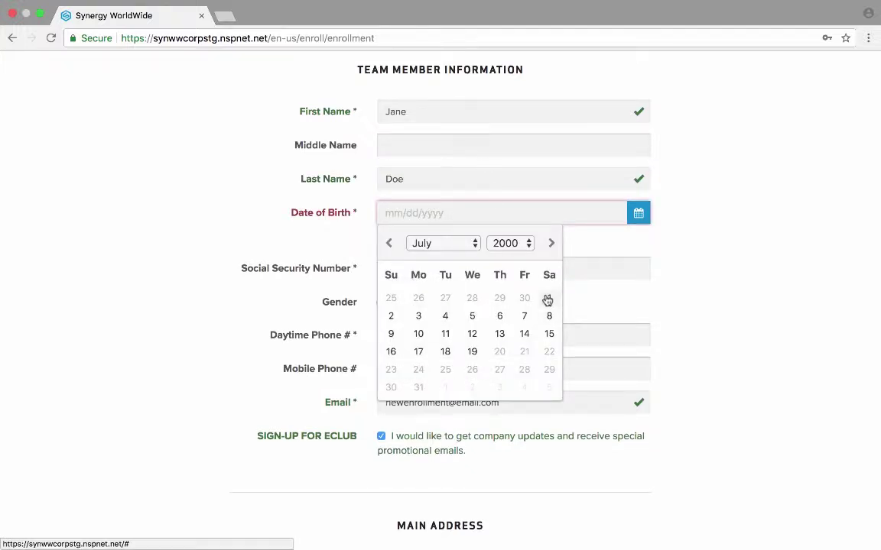
{"action": "left_click", "coordinate": [548, 298]}
{"action": "left_click", "coordinate": [411, 240]}
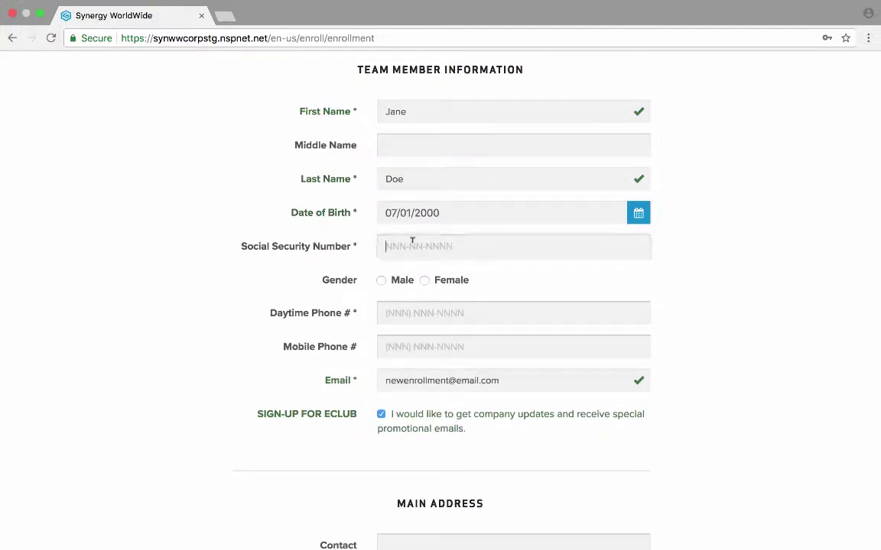
{"action": "type", "text": "12345"}
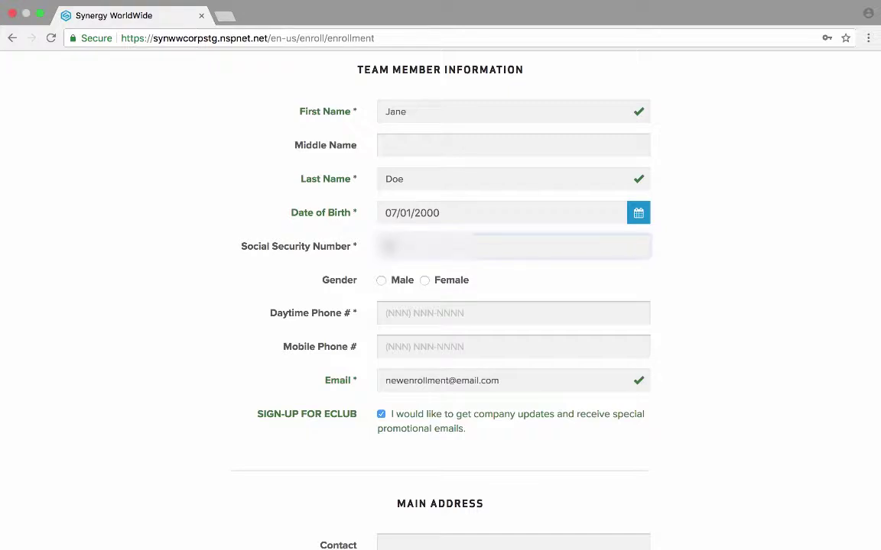
{"action": "type", "text": "6789"}
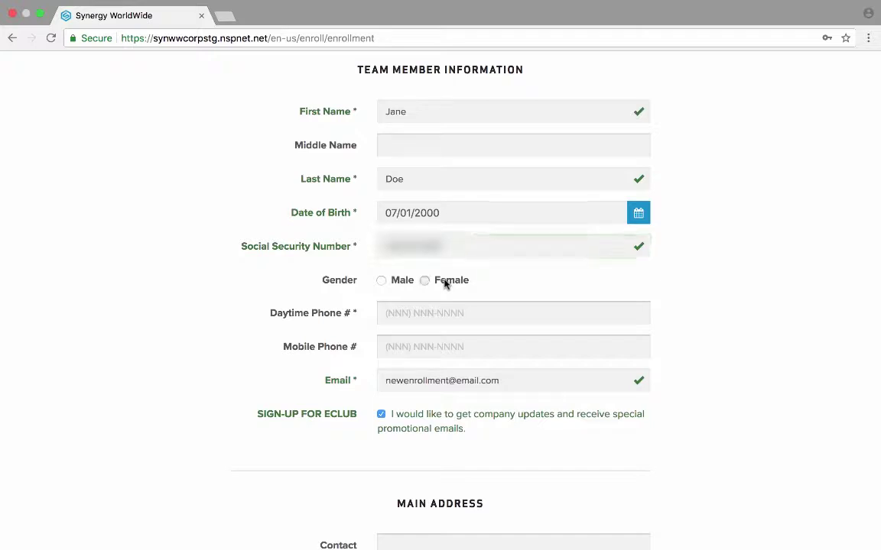
Step: Select Female as the gender and enter the member's daytime phone number
{"action": "left_click", "coordinate": [446, 281]}
{"action": "left_click", "coordinate": [433, 305]}
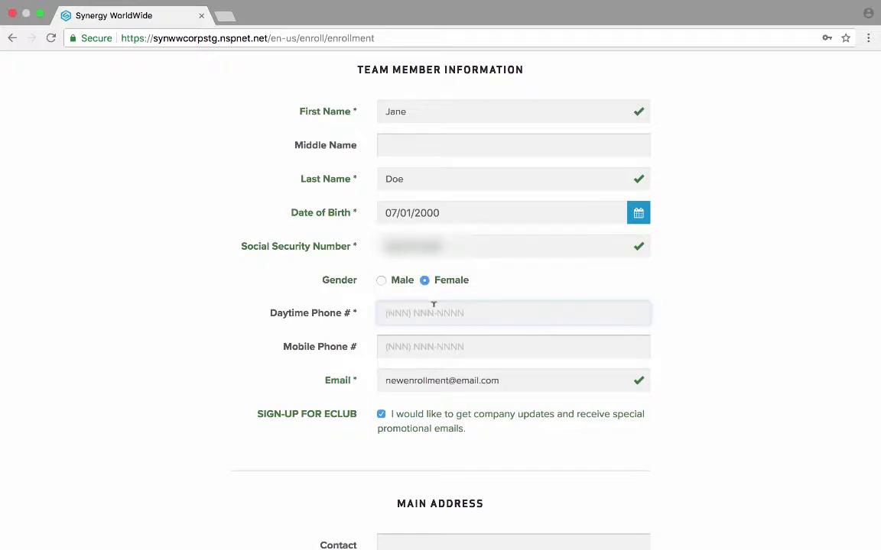
{"action": "type", "text": "(801) 555-5557"}
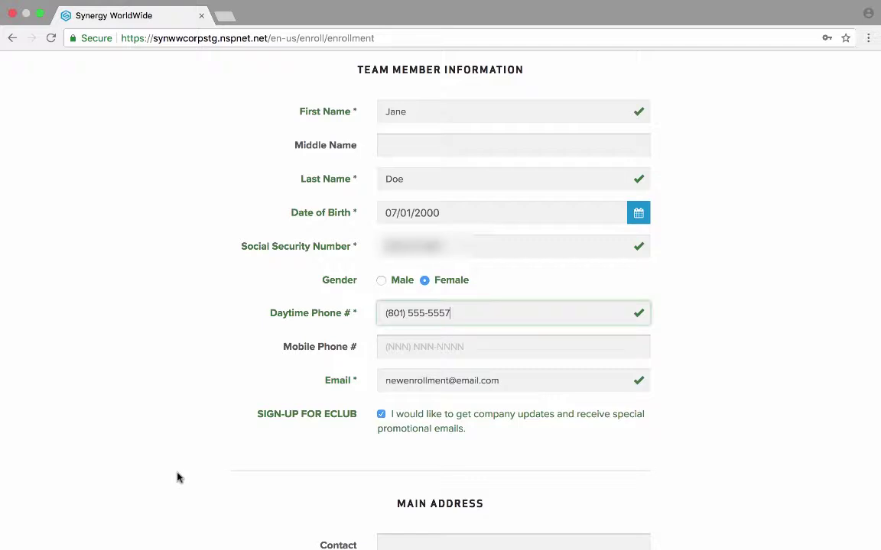
{"action": "scroll", "coordinate": [176, 478], "scroll_direction": "down", "scroll_amount": 5}
Step: Enter the main street address and accept the suggested city
{"action": "scroll", "coordinate": [176, 477], "scroll_direction": "down", "scroll_amount": 3}
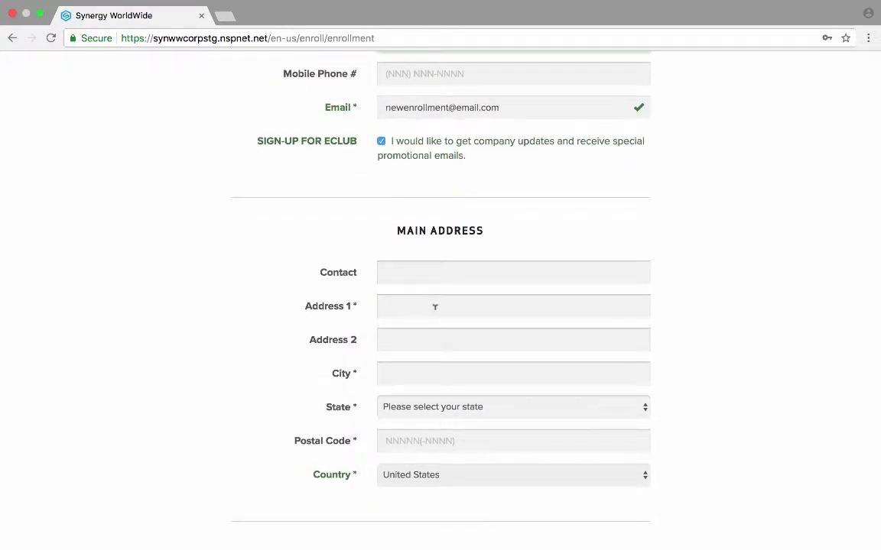
{"action": "left_click", "coordinate": [434, 307]}
{"action": "type", "text": "4 N"}
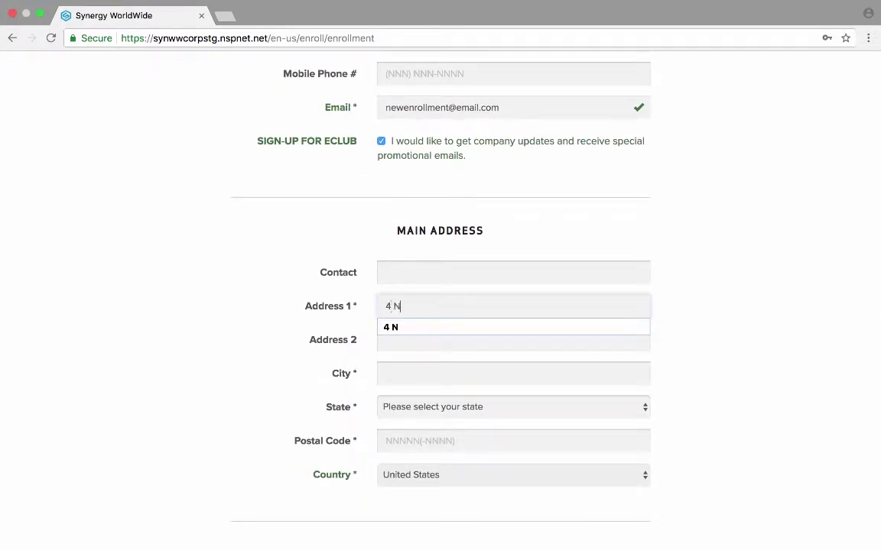
{"action": "left_click", "coordinate": [447, 367]}
{"action": "type", "text": "Lehi"}
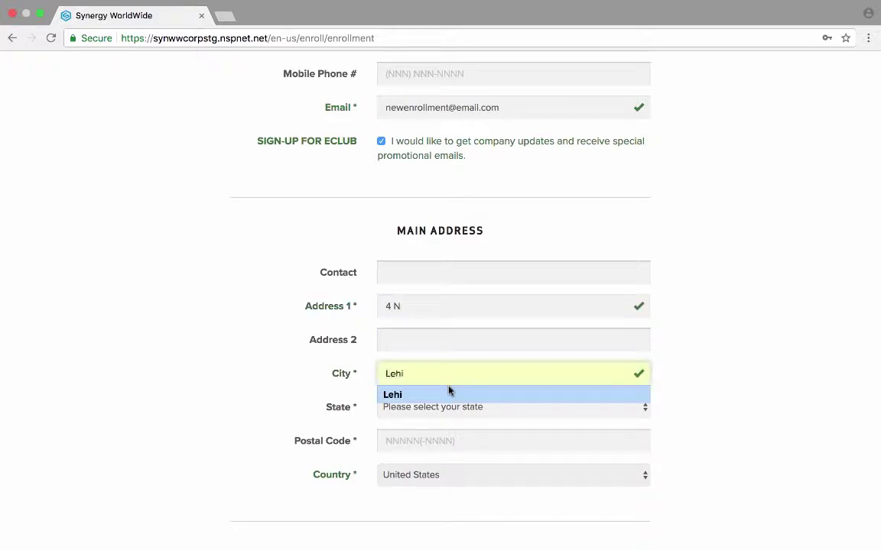
{"action": "left_click", "coordinate": [447, 393]}
Step: Set the state and postal code of the main address
{"action": "left_click", "coordinate": [446, 407]}
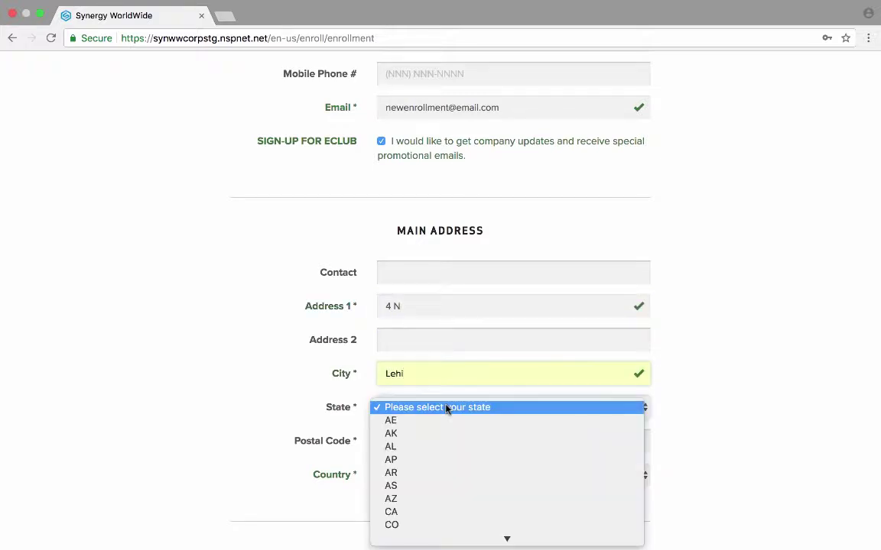
{"action": "type", "text": "ut"}
{"action": "key", "text": "Return"}
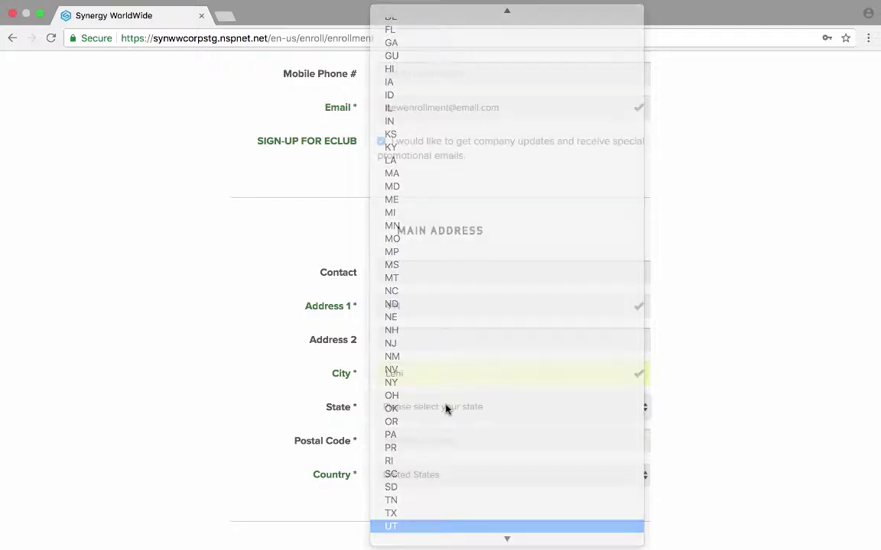
{"action": "left_click", "coordinate": [431, 442]}
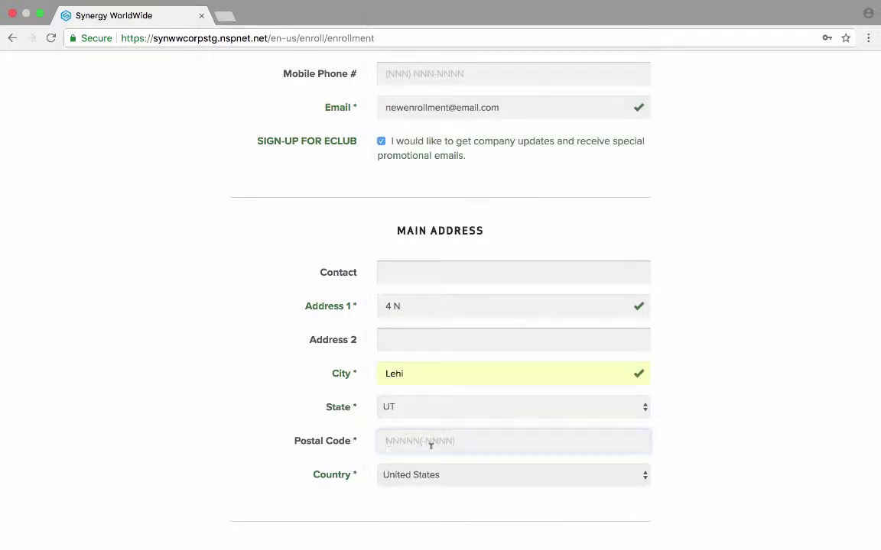
{"action": "type", "text": "84043"}
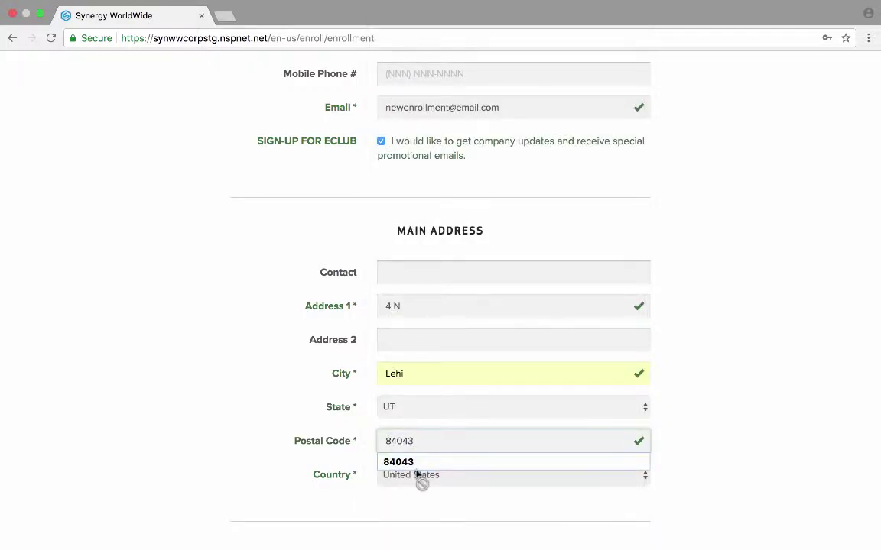
{"action": "left_click", "coordinate": [411, 463]}
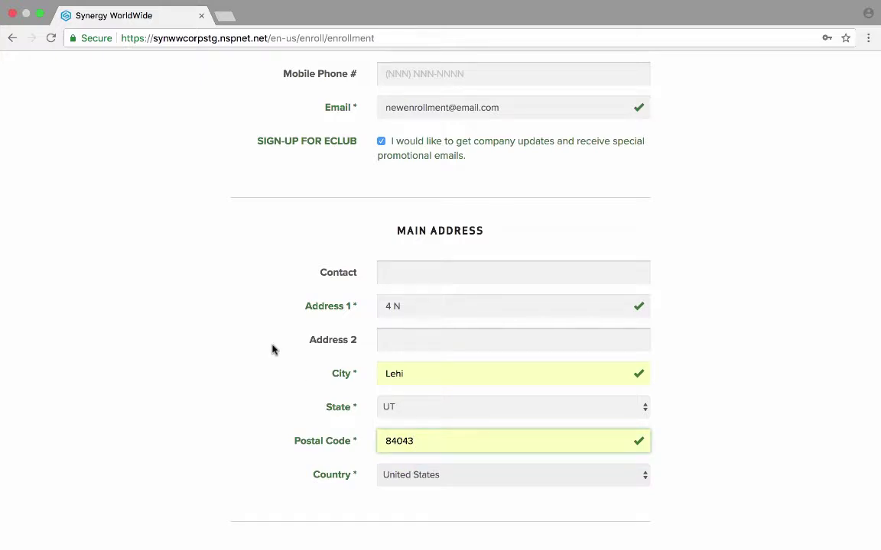
{"action": "scroll", "coordinate": [272, 350], "scroll_direction": "down", "scroll_amount": 5}
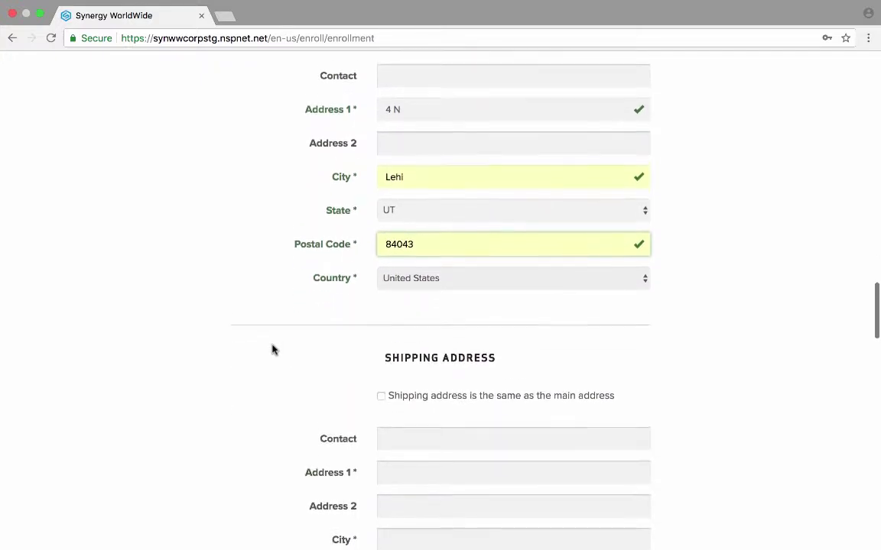
{"action": "scroll", "coordinate": [272, 349], "scroll_direction": "down", "scroll_amount": 3}
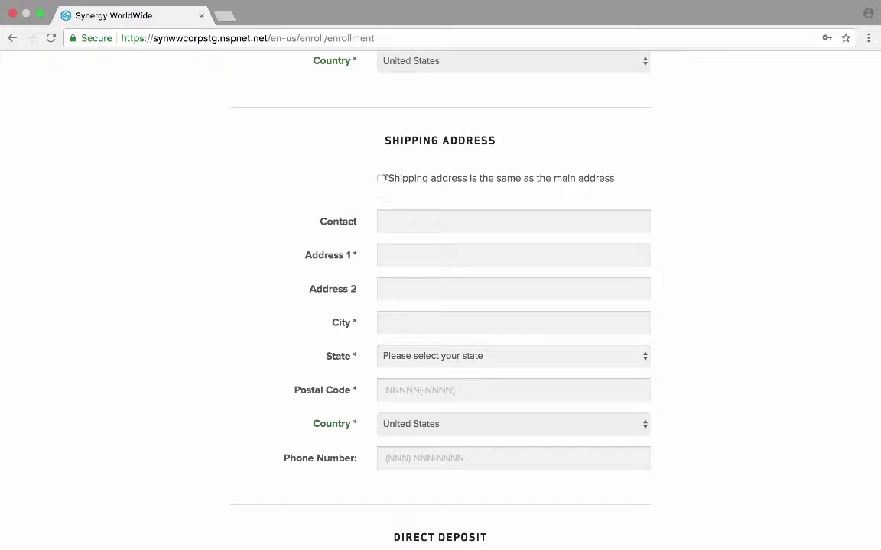
Step: Use the main address for shipping and choose 'Bank' as the direct deposit bank name
{"action": "left_click", "coordinate": [381, 178]}
{"action": "scroll", "coordinate": [173, 375], "scroll_direction": "down", "scroll_amount": 5}
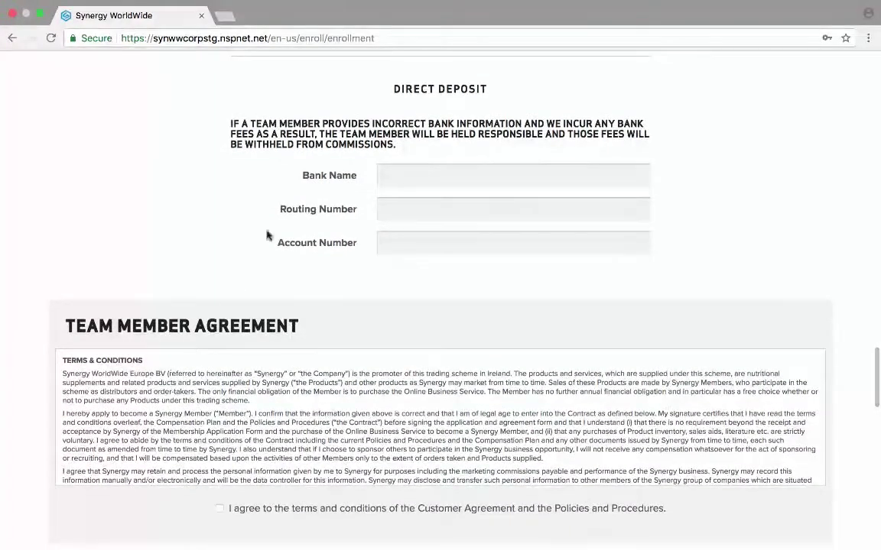
{"action": "left_click", "coordinate": [397, 174]}
{"action": "type", "text": "Bank"}
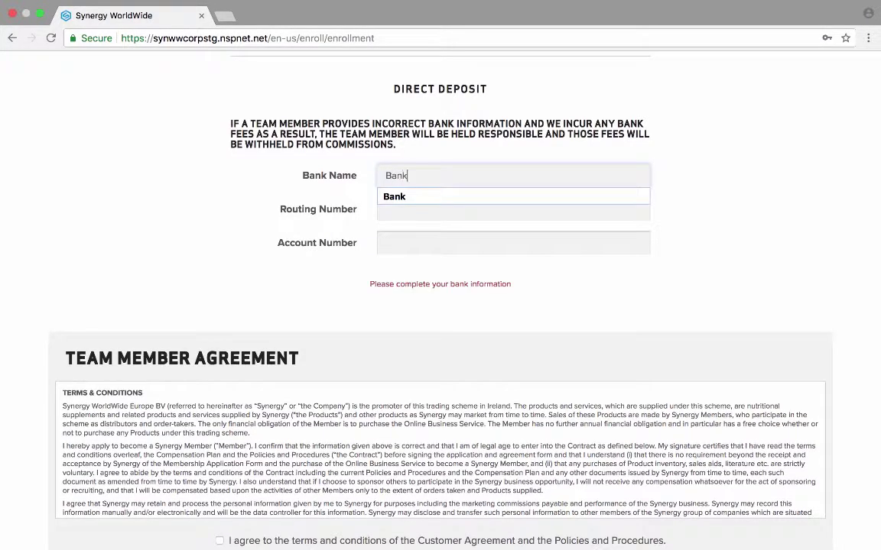
{"action": "left_click", "coordinate": [396, 198]}
Step: Enter the direct deposit routing and account numbers, then scroll through the terms
{"action": "left_click", "coordinate": [399, 207]}
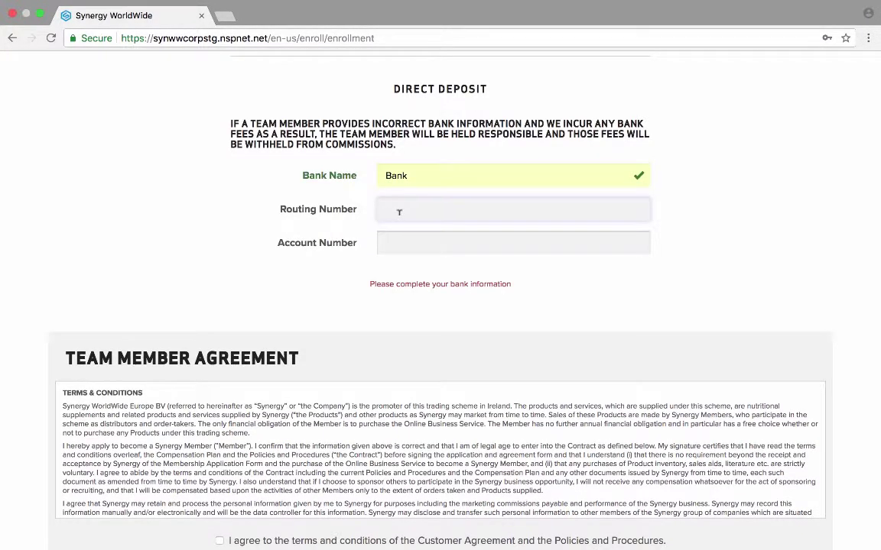
{"action": "key", "text": "Tab"}
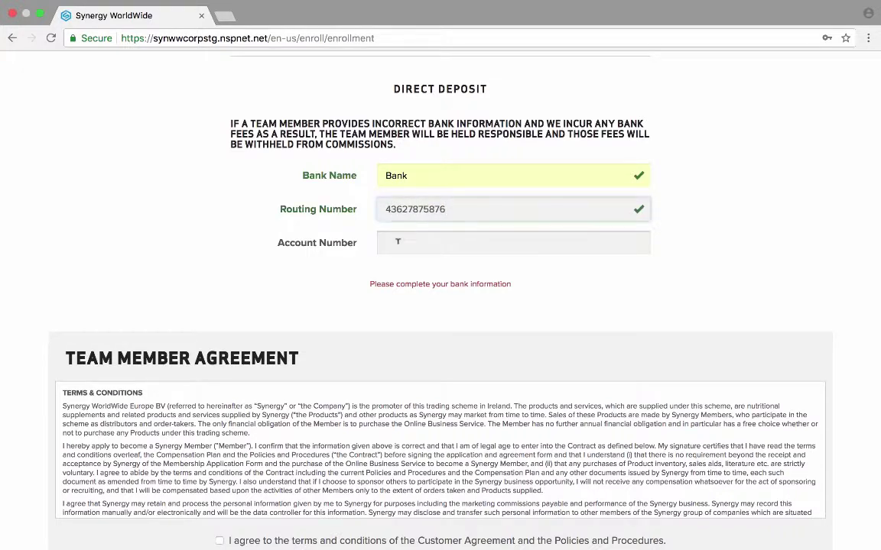
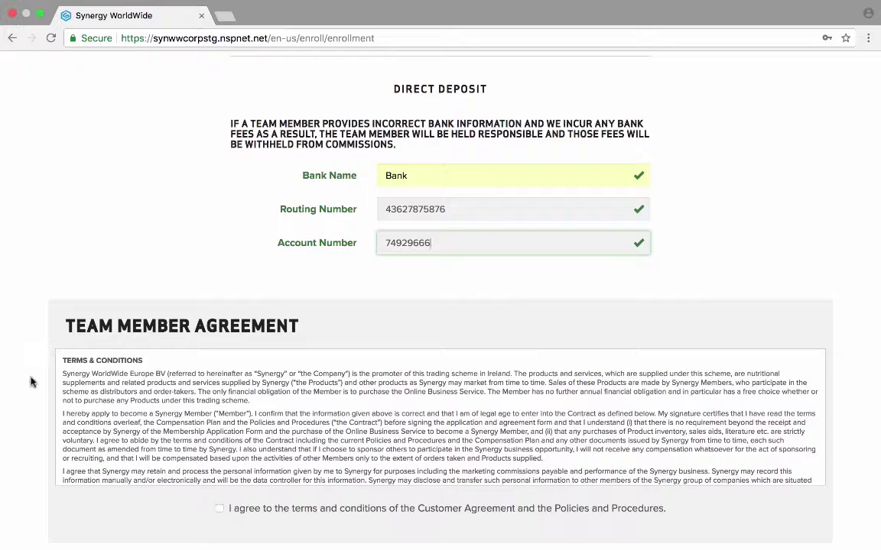
{"action": "scroll", "coordinate": [31, 383], "scroll_direction": "down", "scroll_amount": 3}
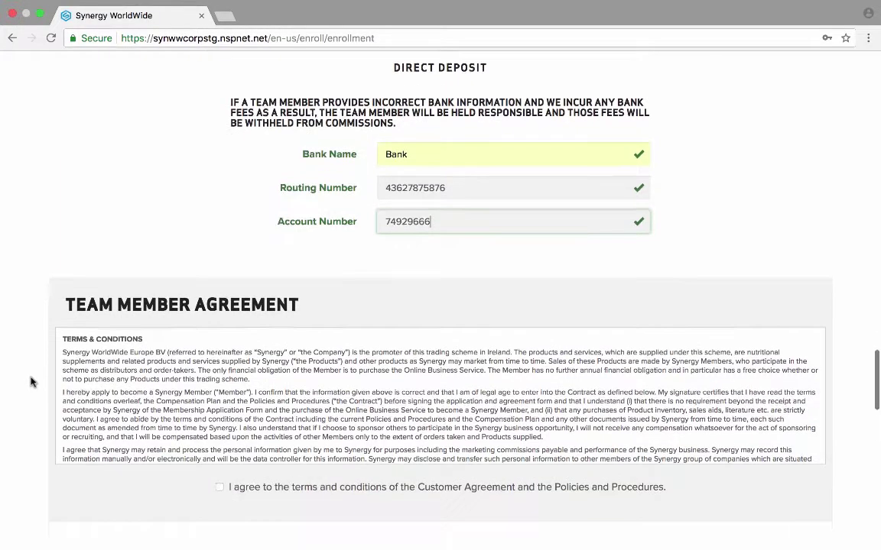
{"action": "scroll", "coordinate": [184, 313], "scroll_direction": "down", "scroll_amount": 10}
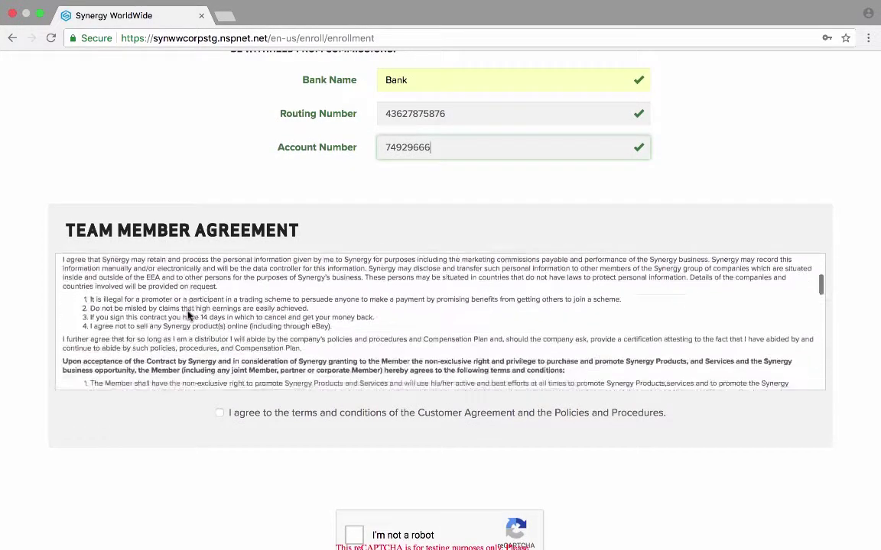
{"action": "scroll", "coordinate": [187, 309], "scroll_direction": "down", "scroll_amount": 10}
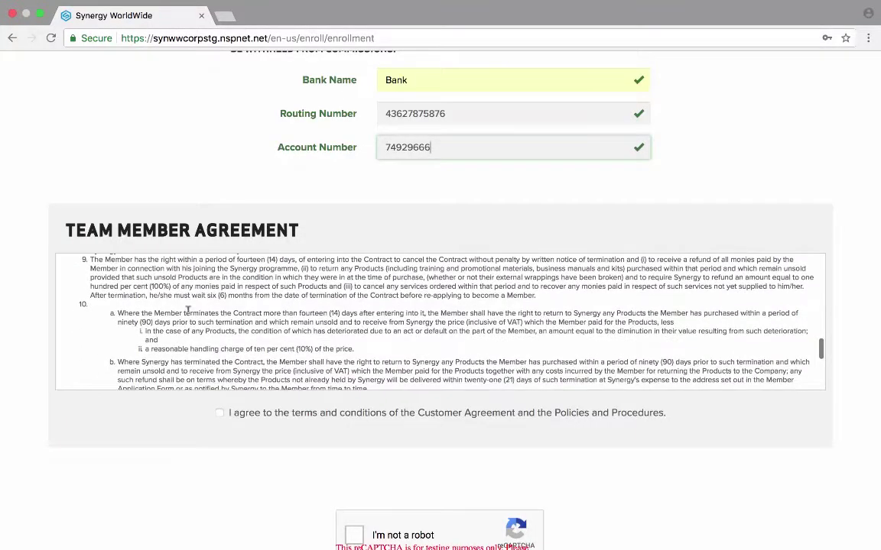
Step: Tick 'I agree' on the team member agreement, pass the reCAPTCHA check and submit enrollment
{"action": "left_click", "coordinate": [219, 412]}
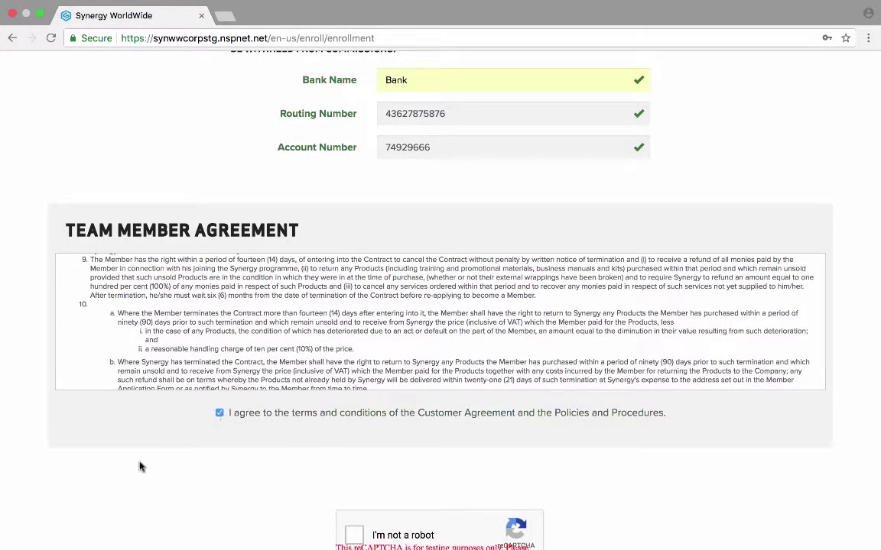
{"action": "scroll", "coordinate": [130, 476], "scroll_direction": "down", "scroll_amount": 3}
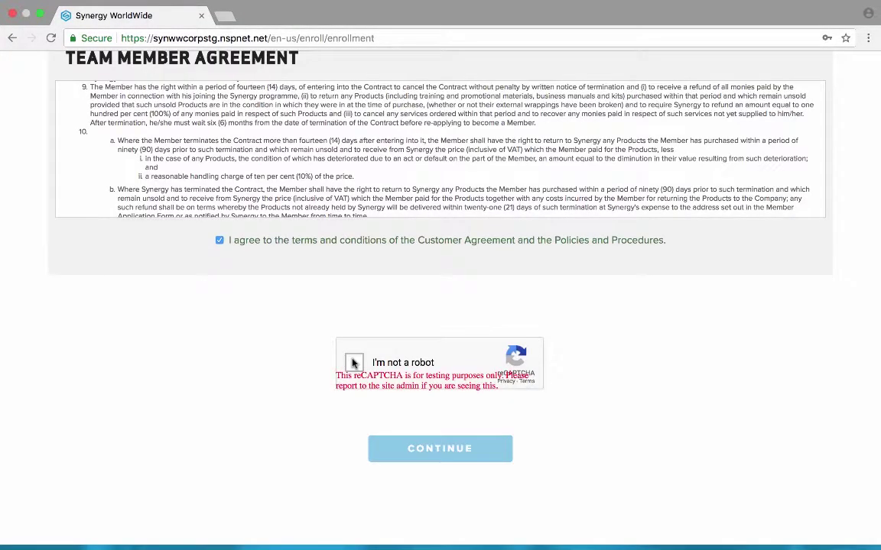
{"action": "left_click", "coordinate": [353, 364]}
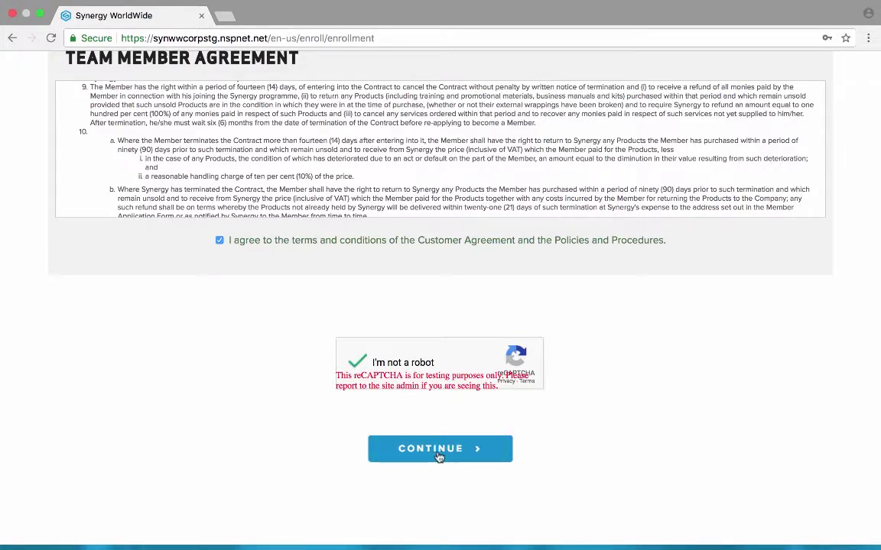
{"action": "left_click", "coordinate": [439, 457]}
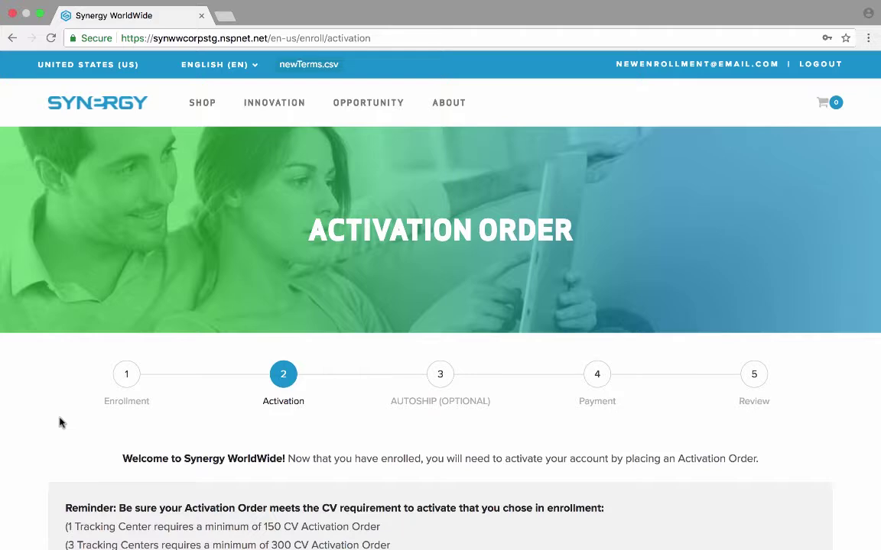
{"action": "scroll", "coordinate": [90, 456], "scroll_direction": "down", "scroll_amount": 3}
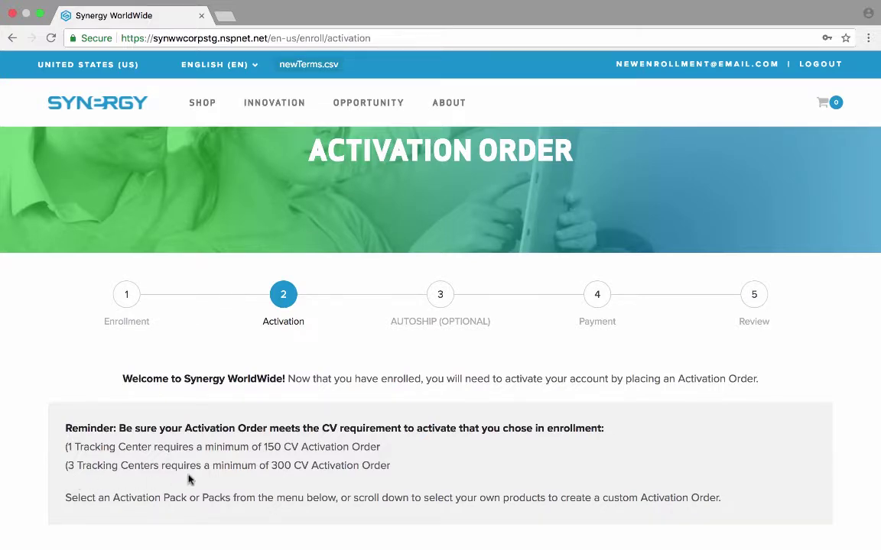
{"action": "scroll", "coordinate": [190, 480], "scroll_direction": "down", "scroll_amount": 5}
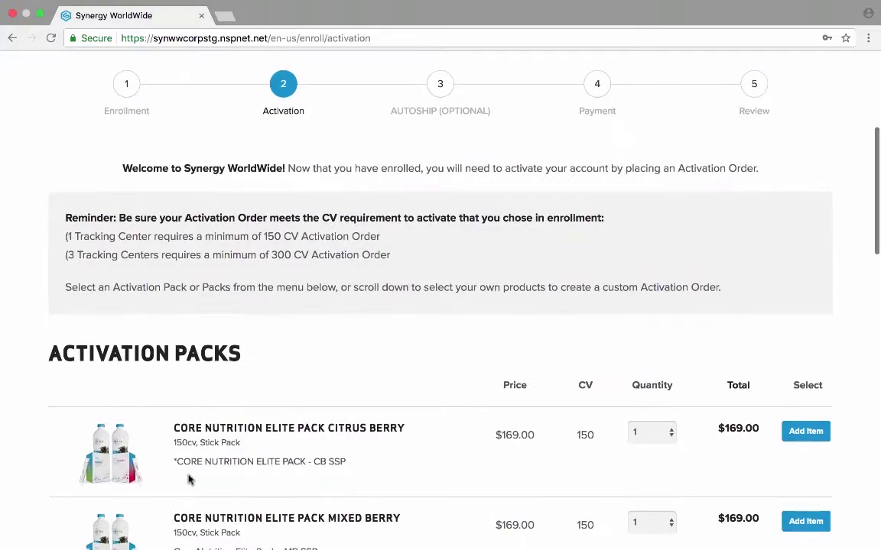
{"action": "scroll", "coordinate": [190, 479], "scroll_direction": "down", "scroll_amount": 8}
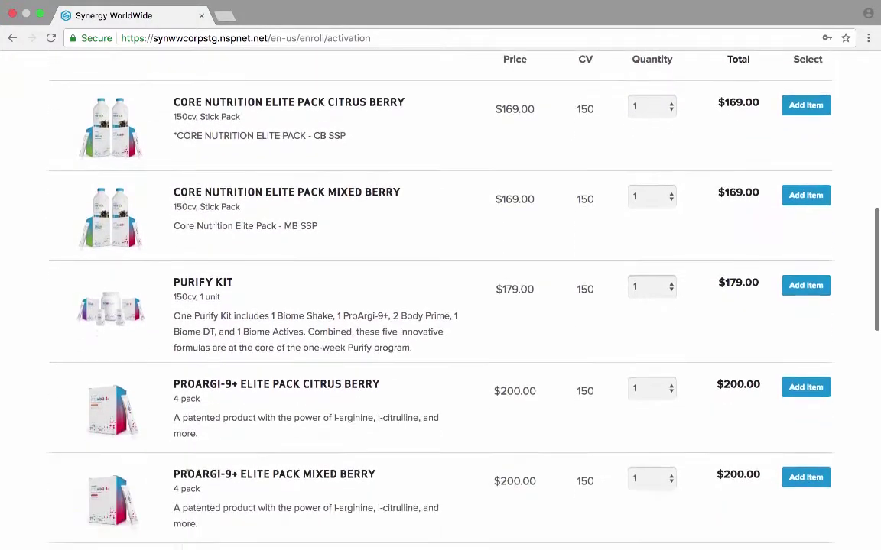
{"action": "scroll", "coordinate": [189, 474], "scroll_direction": "down", "scroll_amount": 4}
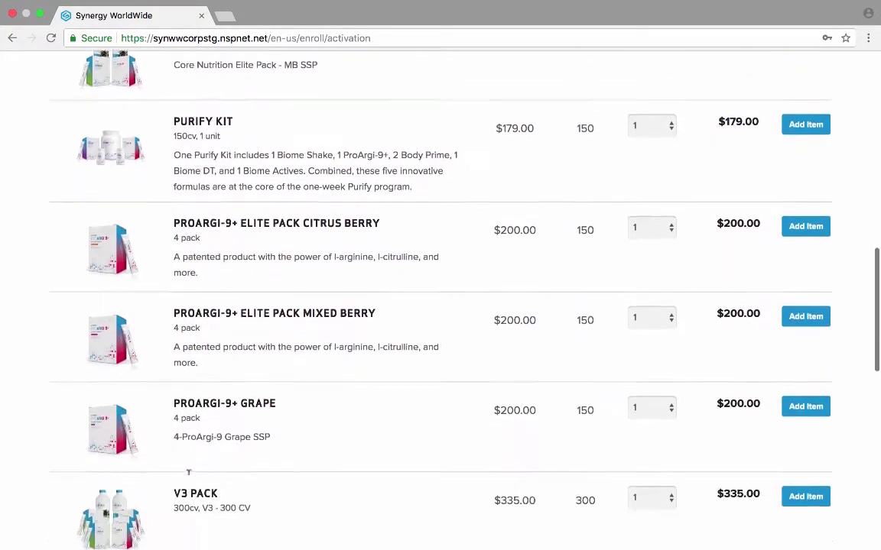
{"action": "scroll", "coordinate": [189, 473], "scroll_direction": "down", "scroll_amount": 3}
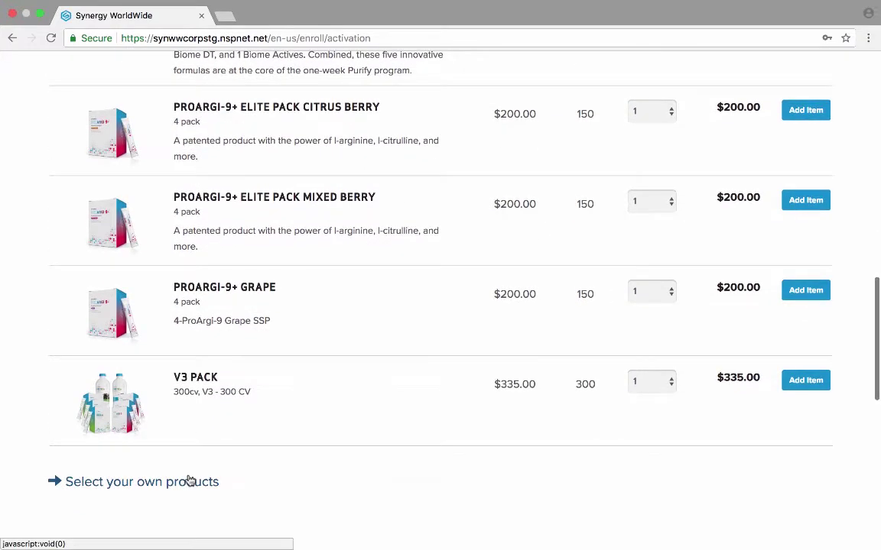
{"action": "scroll", "coordinate": [190, 479], "scroll_direction": "down", "scroll_amount": 2}
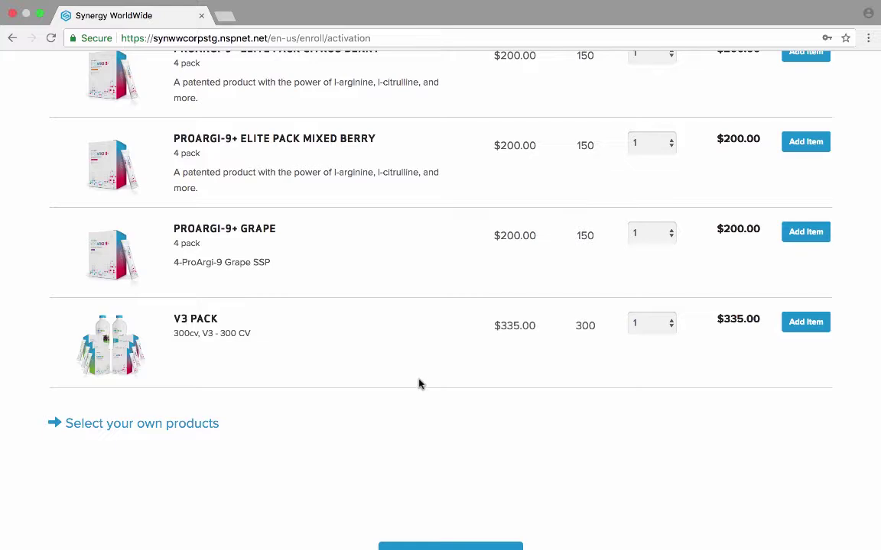
{"action": "scroll", "coordinate": [418, 384], "scroll_direction": "up", "scroll_amount": 1}
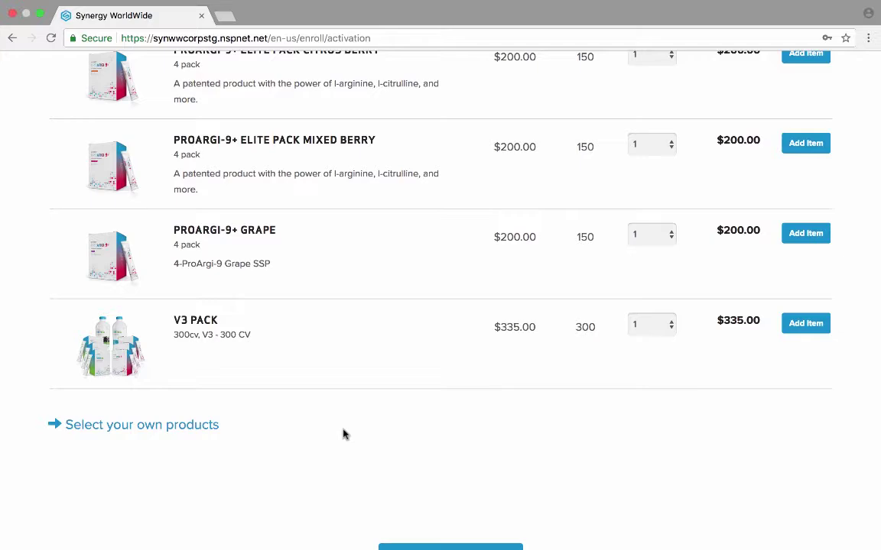
{"action": "scroll", "coordinate": [343, 434], "scroll_direction": "up", "scroll_amount": 5}
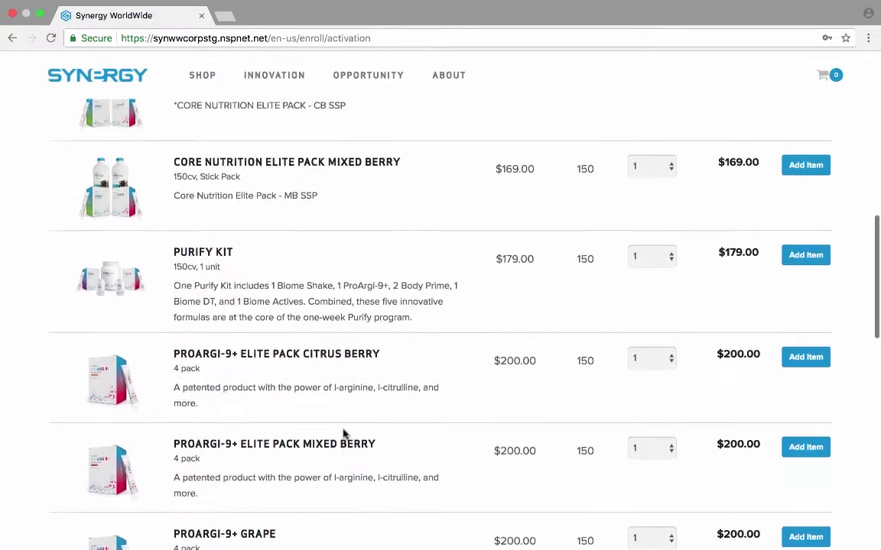
{"action": "scroll", "coordinate": [343, 435], "scroll_direction": "up", "scroll_amount": 3}
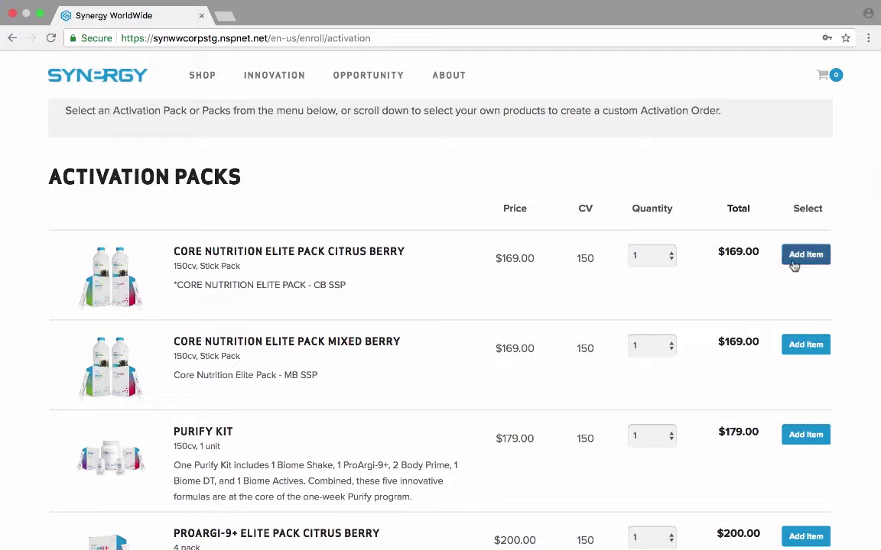
Step: Add one Core Nutrition Elite Pack Citrus Berry ($169.00, 150 CV), review the cart, then keep shopping
{"action": "left_click", "coordinate": [794, 260]}
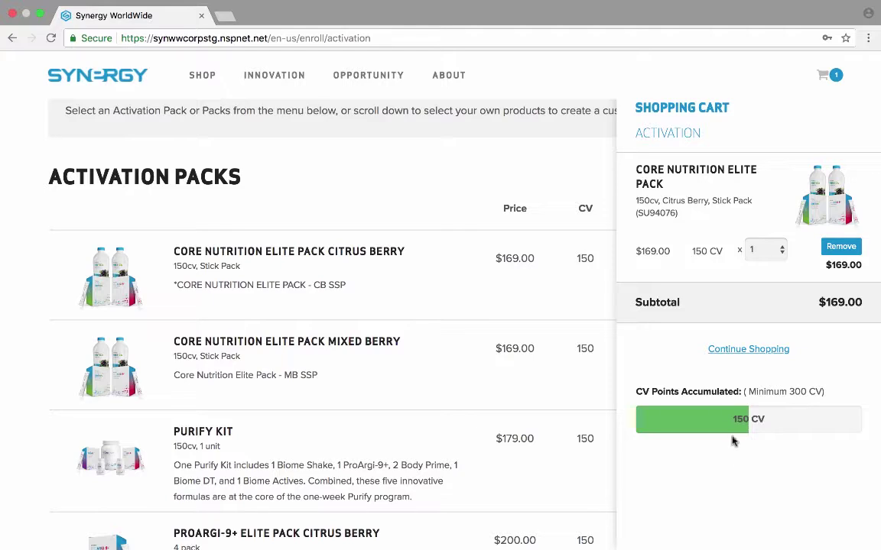
{"action": "scroll", "coordinate": [737, 438], "scroll_direction": "down", "scroll_amount": 1}
{"action": "scroll", "coordinate": [730, 434], "scroll_direction": "up", "scroll_amount": 5}
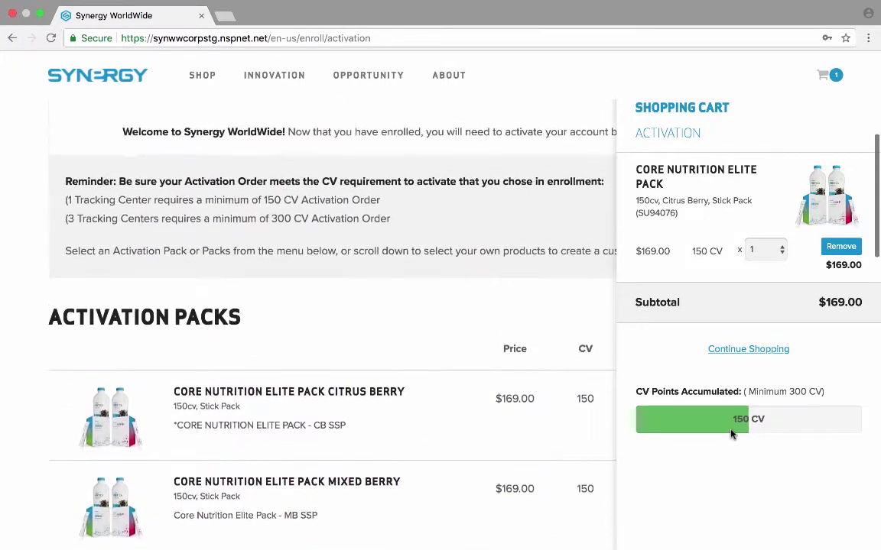
{"action": "scroll", "coordinate": [731, 434], "scroll_direction": "down", "scroll_amount": 3}
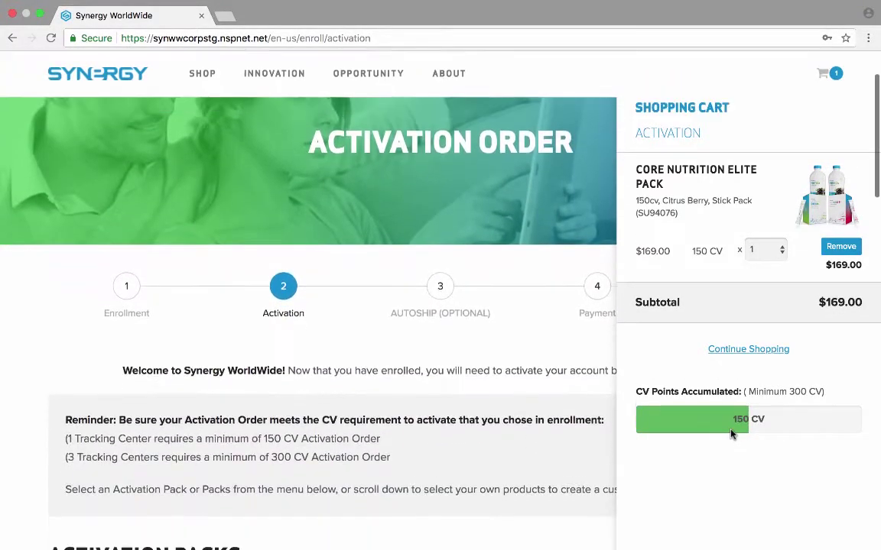
{"action": "scroll", "coordinate": [731, 434], "scroll_direction": "down", "scroll_amount": 2}
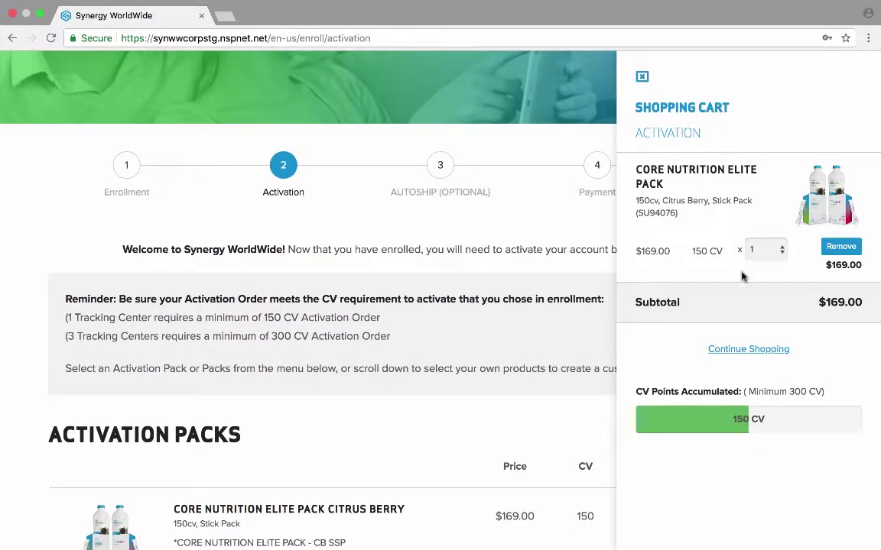
{"action": "left_click", "coordinate": [756, 351]}
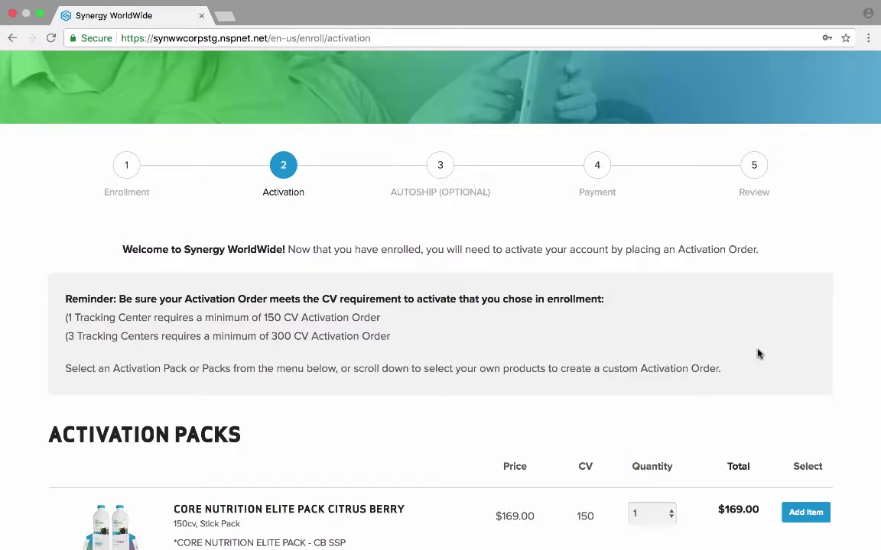
{"action": "scroll", "coordinate": [753, 252], "scroll_direction": "up", "scroll_amount": 4}
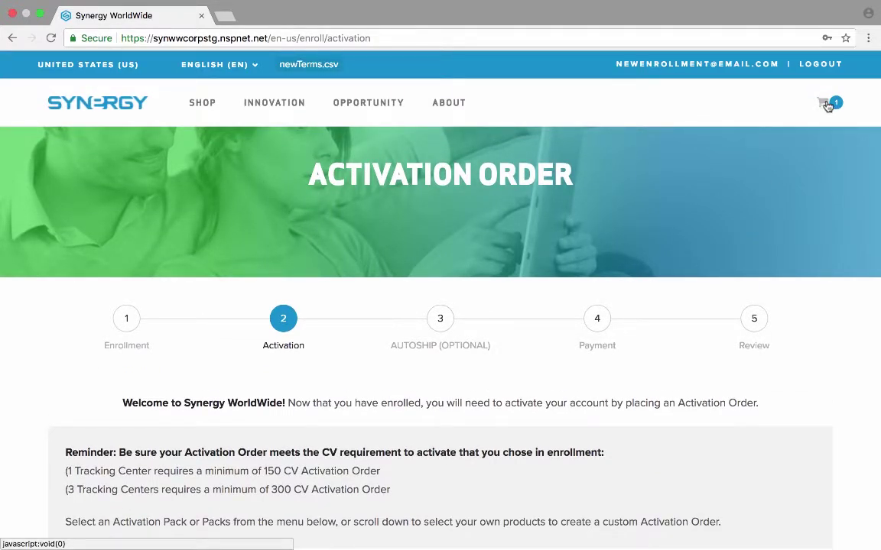
Step: Review the current activation cart contents and return to the product list
{"action": "left_click", "coordinate": [826, 106]}
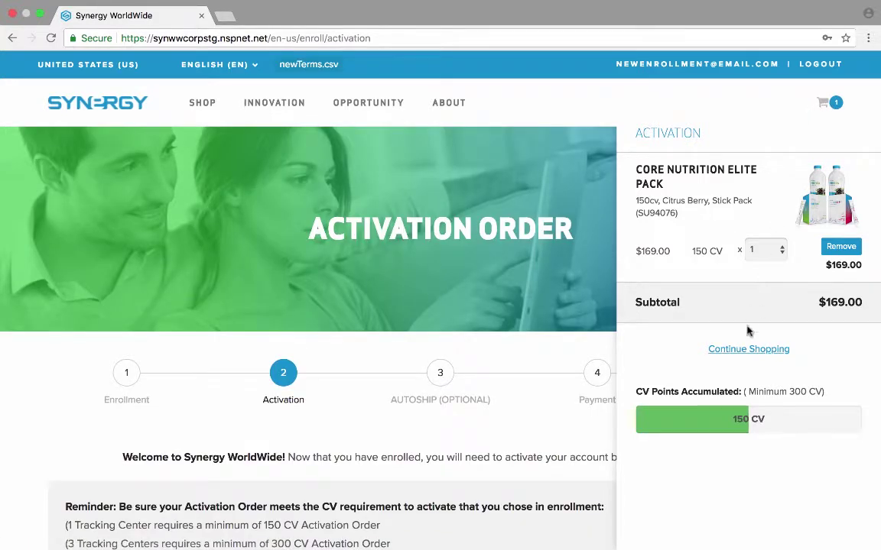
{"action": "left_click", "coordinate": [737, 350]}
{"action": "scroll", "coordinate": [513, 437], "scroll_direction": "down", "scroll_amount": 10}
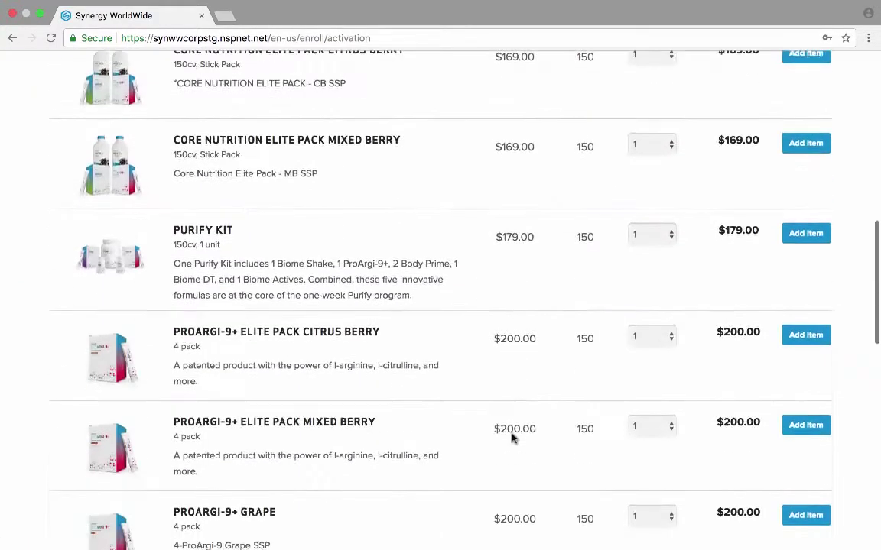
{"action": "scroll", "coordinate": [513, 438], "scroll_direction": "down", "scroll_amount": 6}
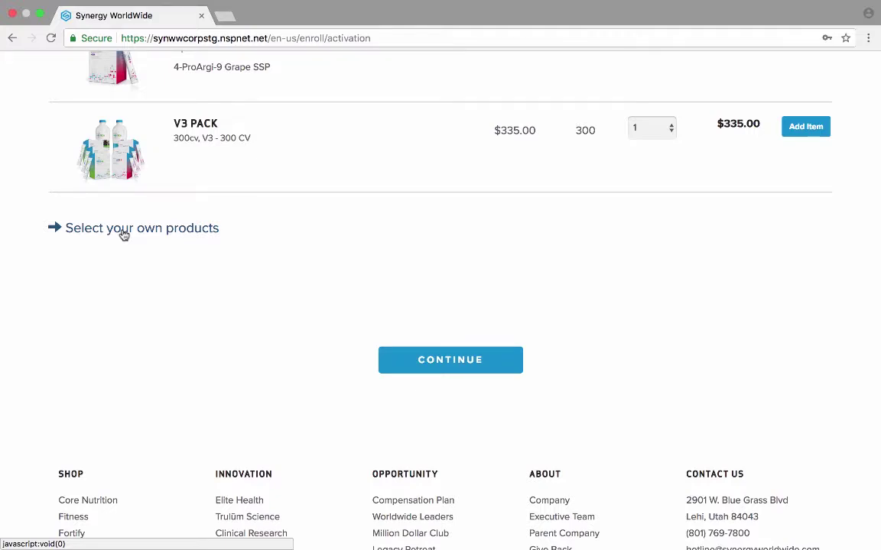
Step: Add a Purify Kit from individual products to reach 300 CV, then continue to Autoship Setup
{"action": "left_click", "coordinate": [124, 235]}
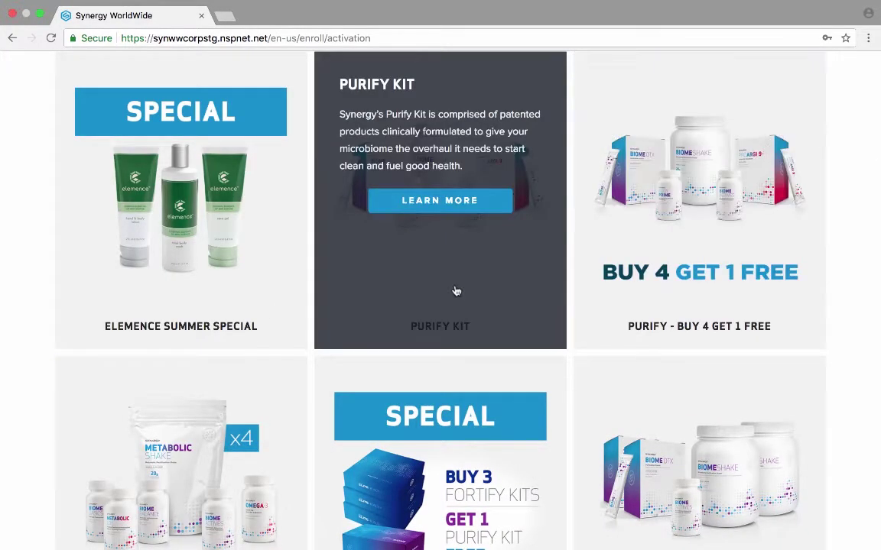
{"action": "left_click", "coordinate": [457, 291]}
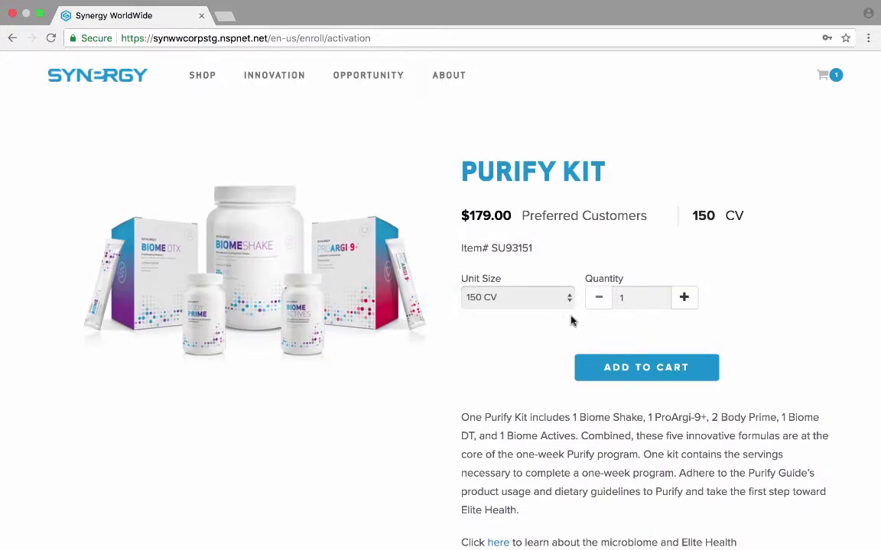
{"action": "left_click", "coordinate": [626, 368]}
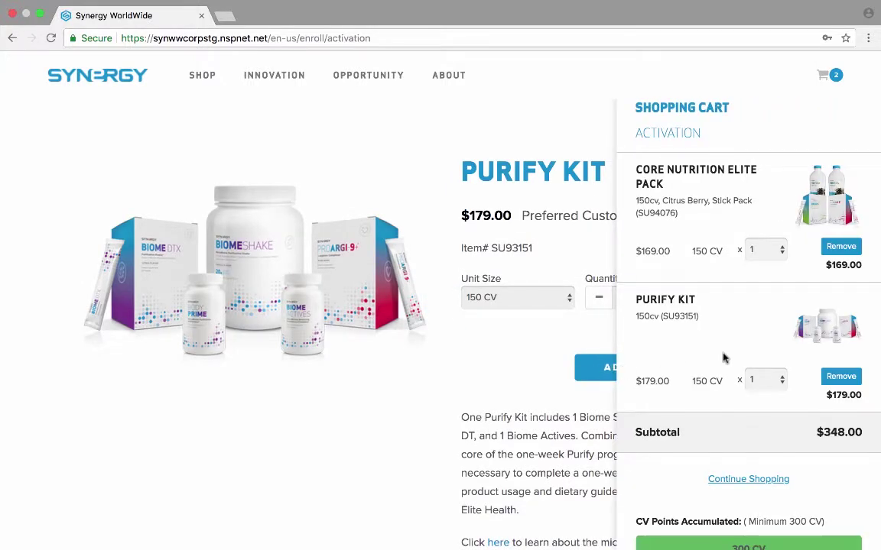
{"action": "scroll", "coordinate": [724, 358], "scroll_direction": "down", "scroll_amount": 1}
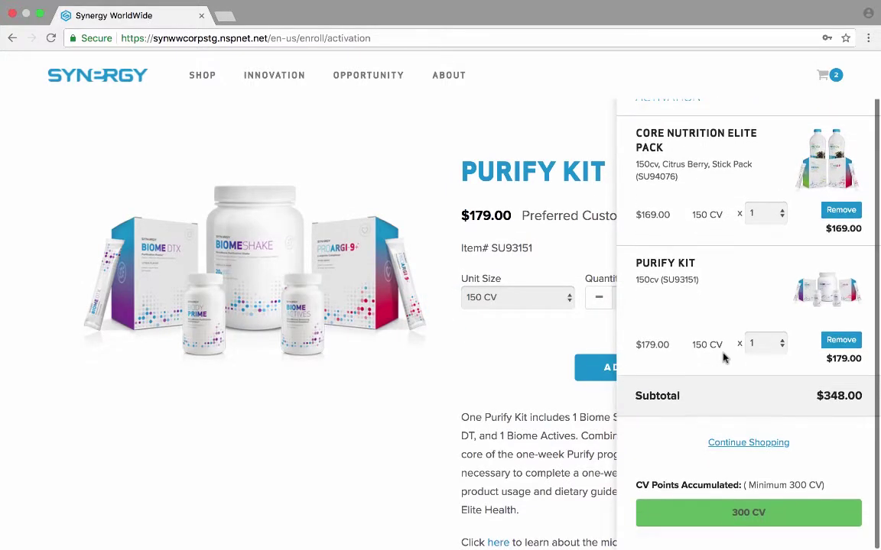
{"action": "left_click", "coordinate": [753, 442]}
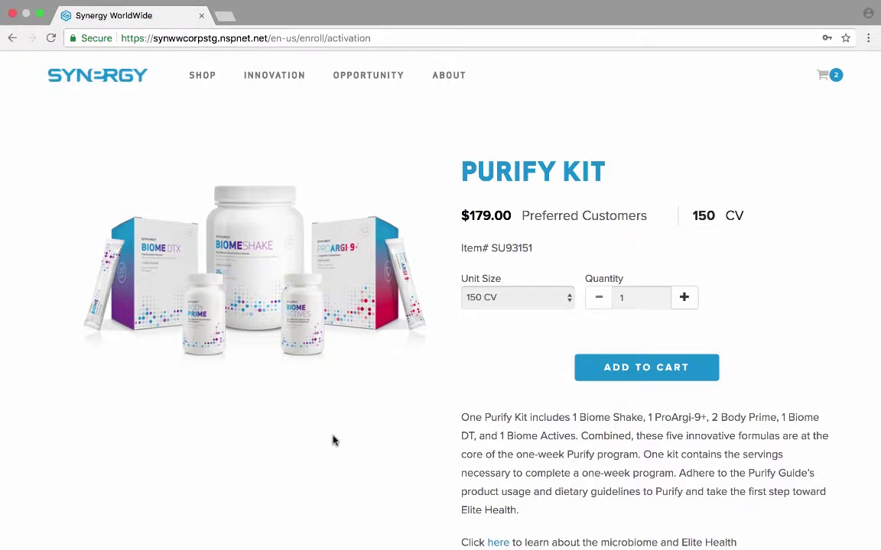
{"action": "scroll", "coordinate": [332, 440], "scroll_direction": "down", "scroll_amount": 5}
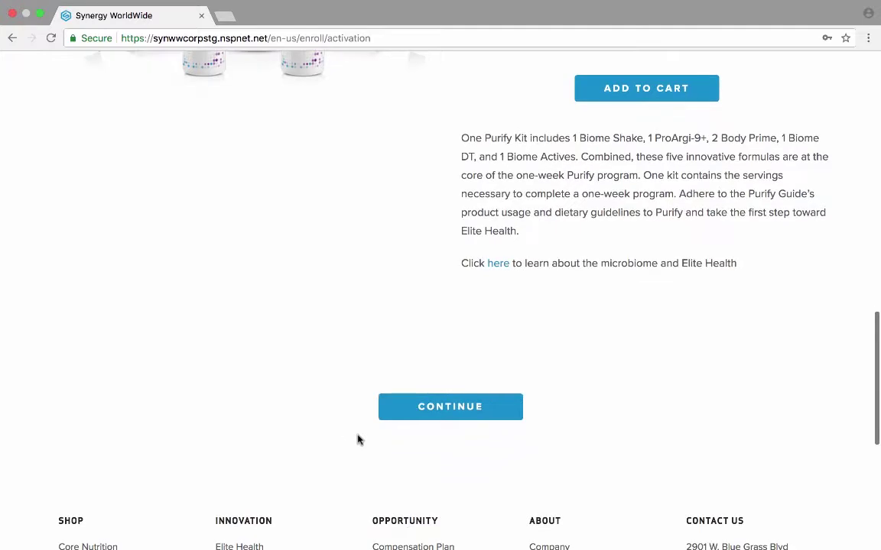
{"action": "left_click", "coordinate": [448, 409]}
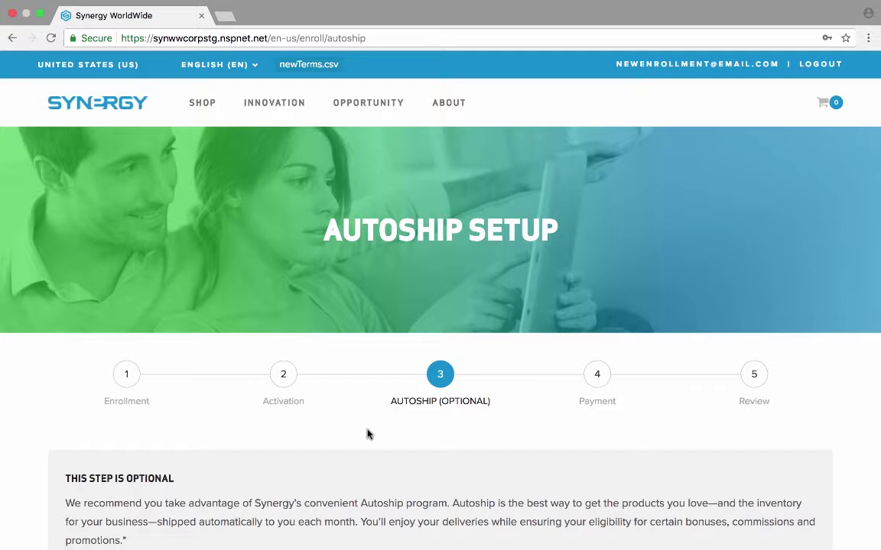
Step: Add one E9 30pkts, 4 Pack ($140.00, 120 CV) from the Autoship Packs table
{"action": "scroll", "coordinate": [368, 433], "scroll_direction": "down", "scroll_amount": 5}
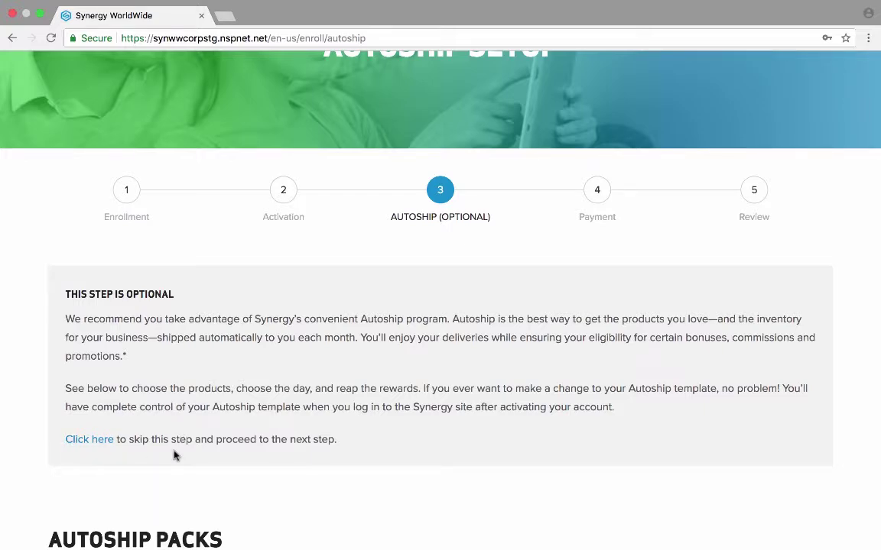
{"action": "scroll", "coordinate": [419, 499], "scroll_direction": "down", "scroll_amount": 5}
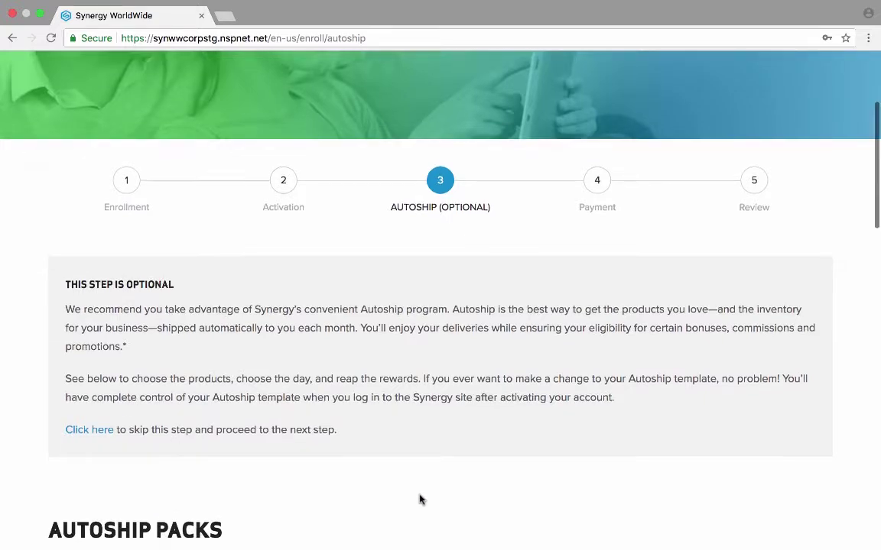
{"action": "scroll", "coordinate": [419, 499], "scroll_direction": "down", "scroll_amount": 6}
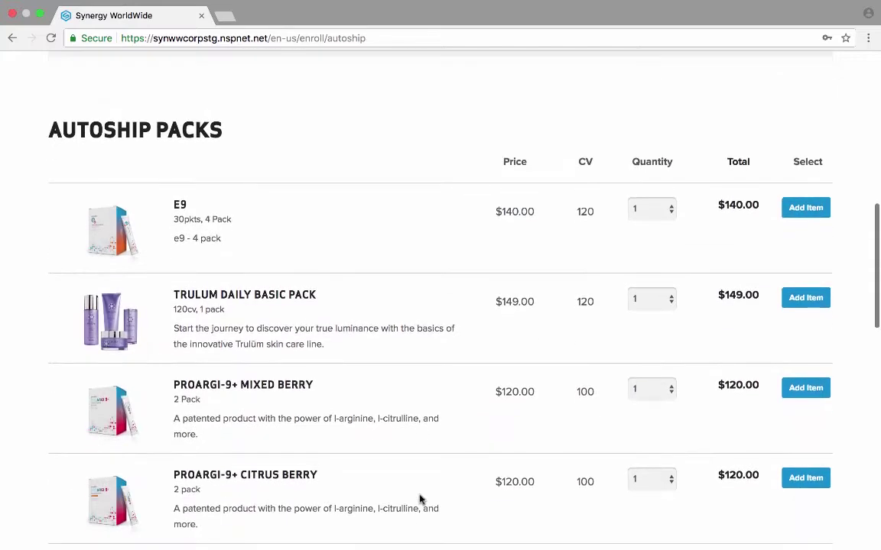
{"action": "scroll", "coordinate": [419, 499], "scroll_direction": "down", "scroll_amount": 8}
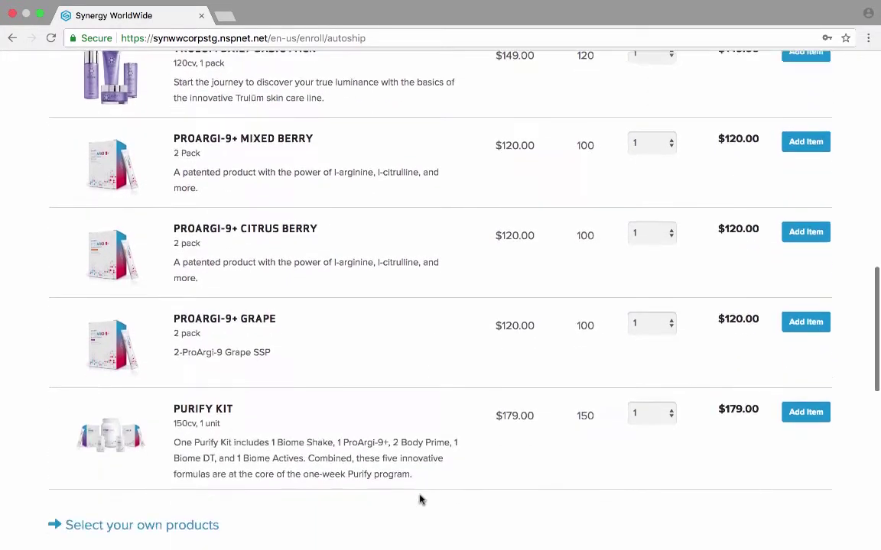
{"action": "scroll", "coordinate": [420, 501], "scroll_direction": "up", "scroll_amount": 9}
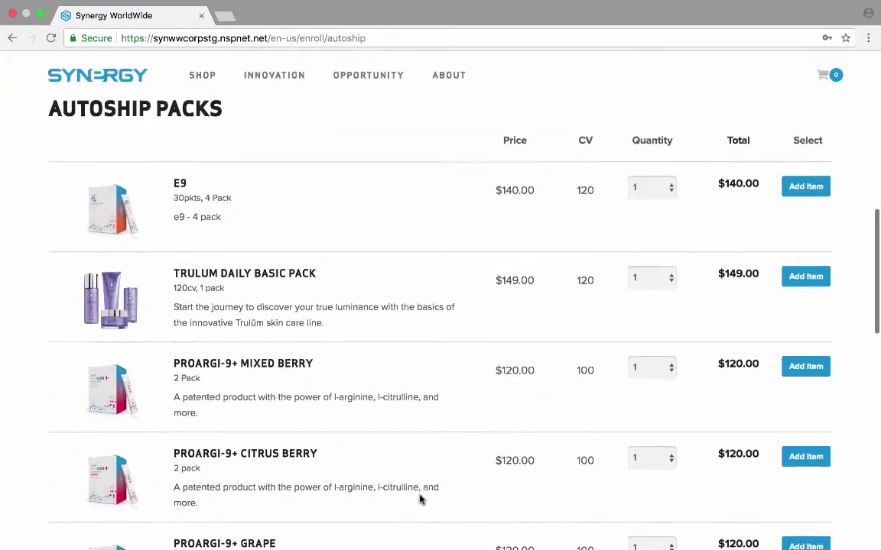
{"action": "left_click", "coordinate": [806, 236]}
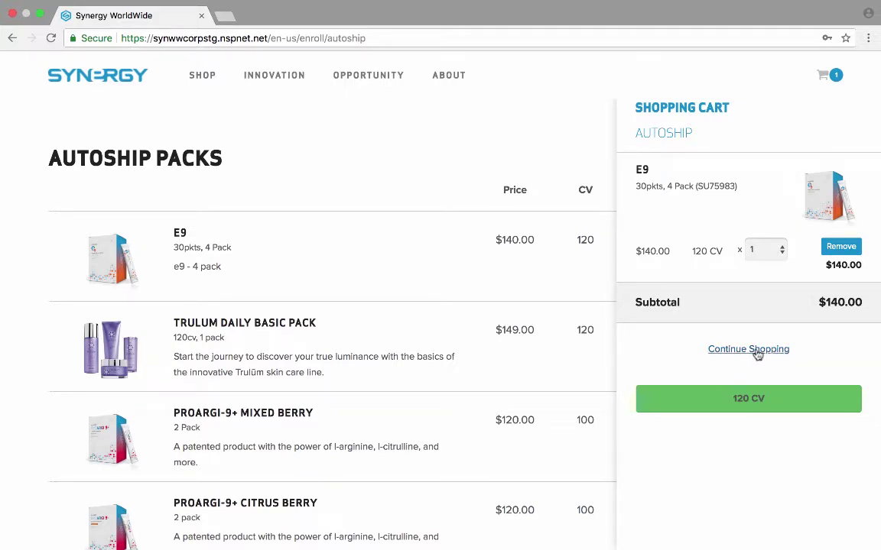
Step: Close the autoship cart, keep the autoship date at day 1, and continue to Payment Details
{"action": "left_click", "coordinate": [757, 352]}
{"action": "scroll", "coordinate": [356, 305], "scroll_direction": "down", "scroll_amount": 5}
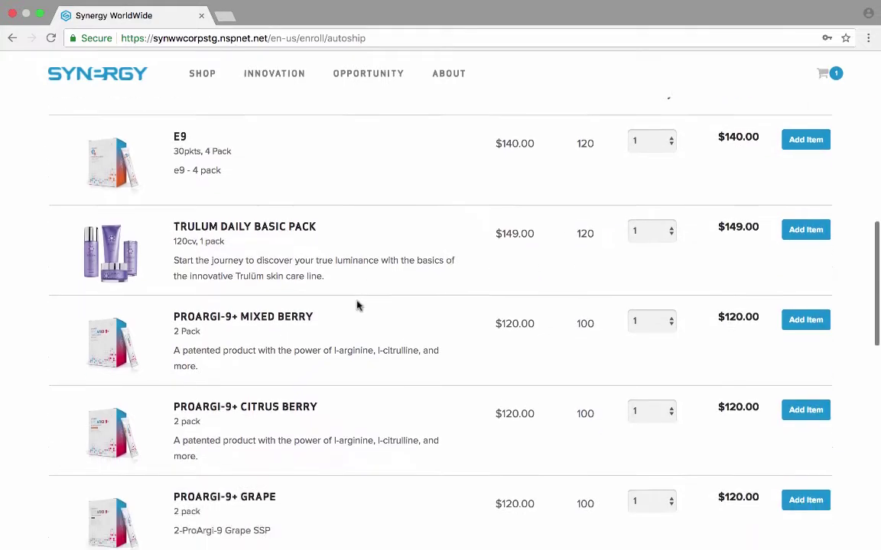
{"action": "scroll", "coordinate": [356, 305], "scroll_direction": "down", "scroll_amount": 4}
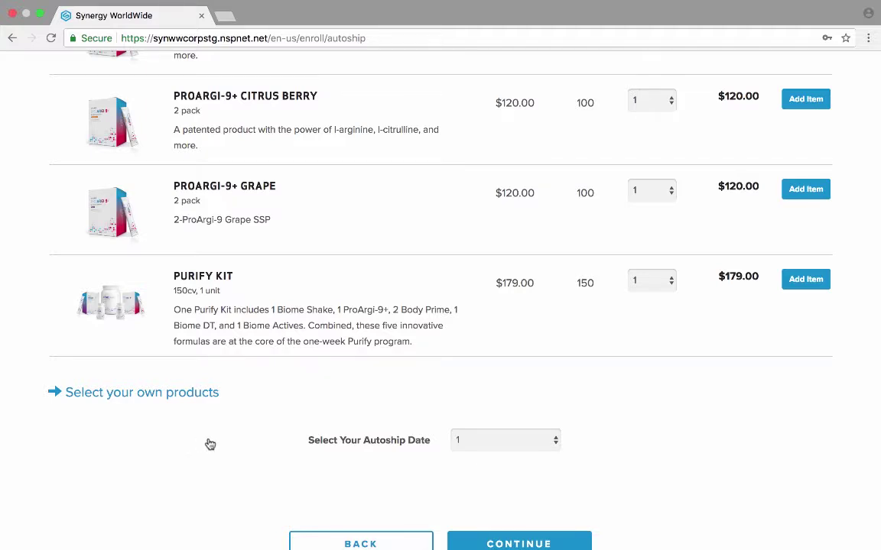
{"action": "scroll", "coordinate": [462, 477], "scroll_direction": "down", "scroll_amount": 3}
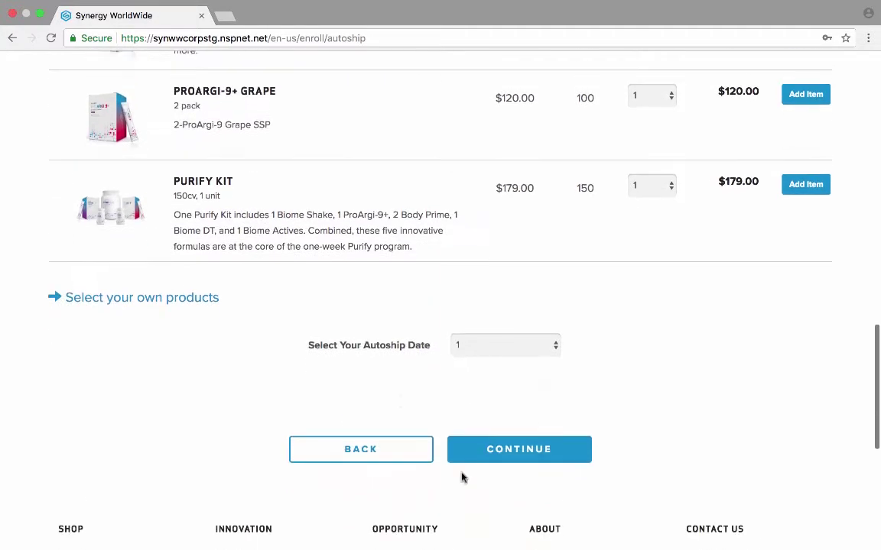
{"action": "scroll", "coordinate": [462, 477], "scroll_direction": "down", "scroll_amount": 2}
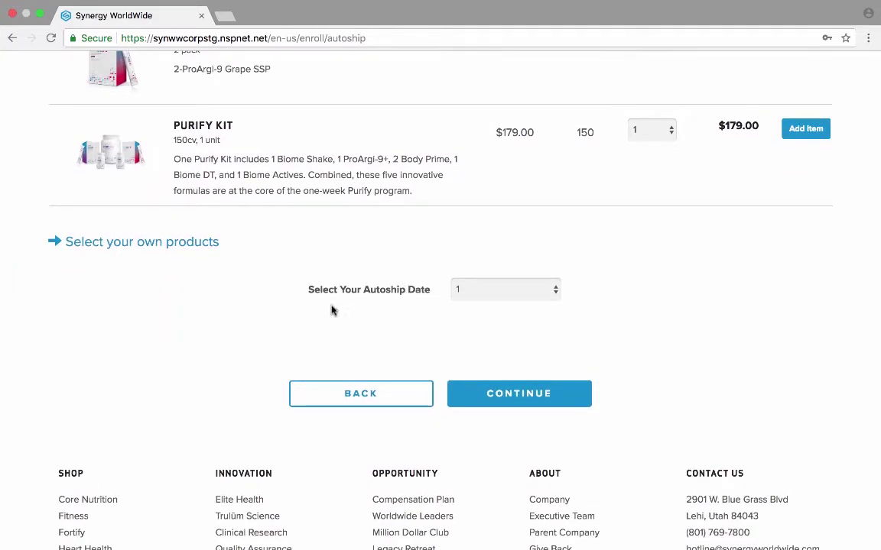
{"action": "left_click", "coordinate": [555, 294]}
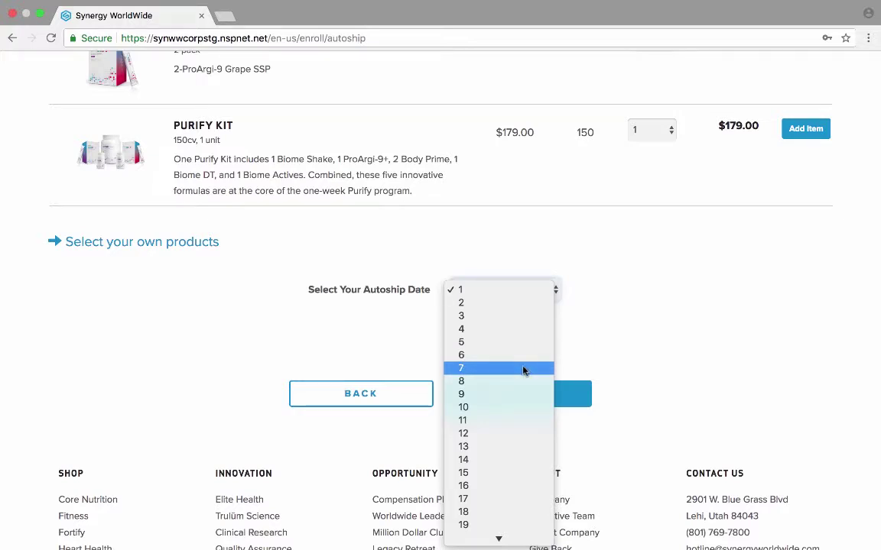
{"action": "left_click", "coordinate": [492, 294]}
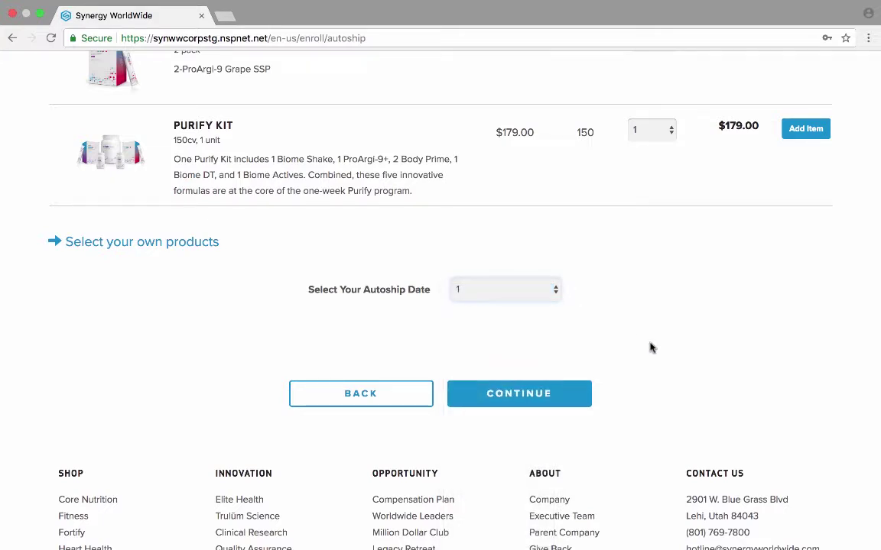
{"action": "left_click", "coordinate": [526, 399]}
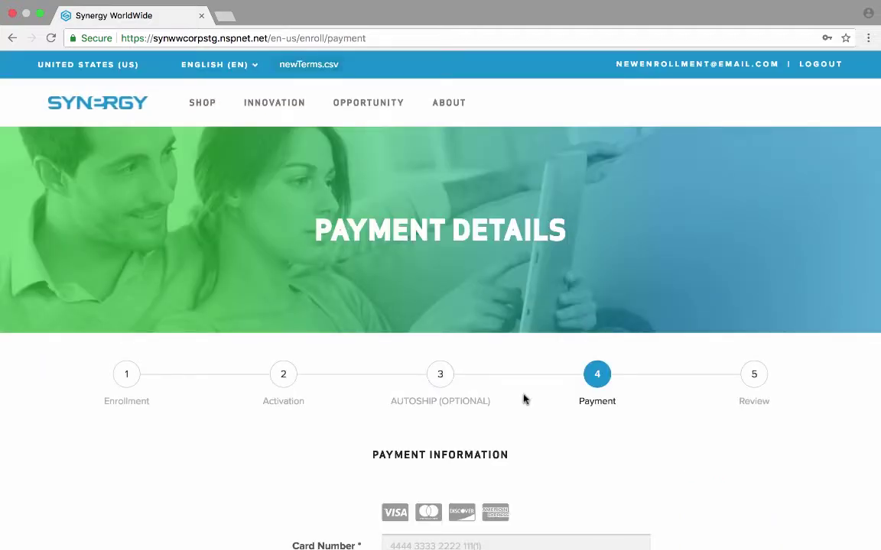
Step: Enter the card number, expiration date, security code and the cardholder's name
{"action": "scroll", "coordinate": [245, 486], "scroll_direction": "down", "scroll_amount": 3}
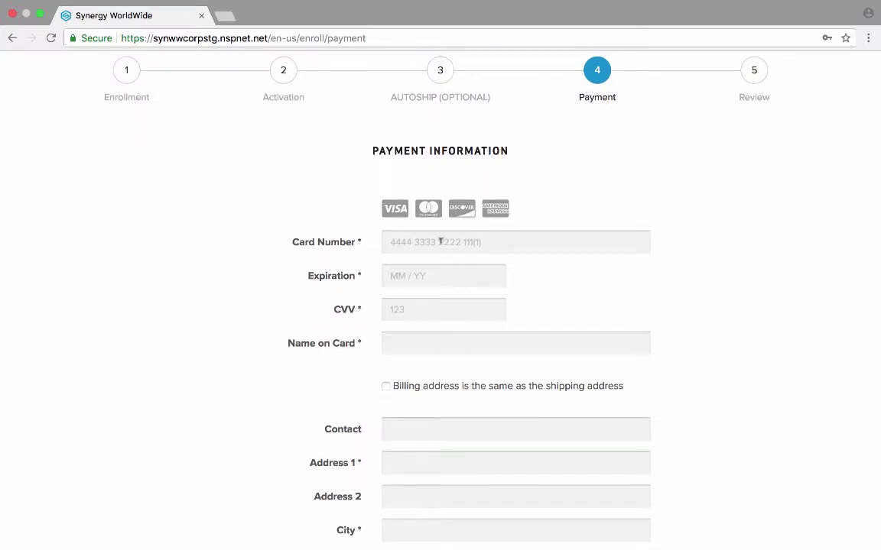
{"action": "left_click", "coordinate": [439, 241]}
{"action": "type", "text": "5454 5454 54"}
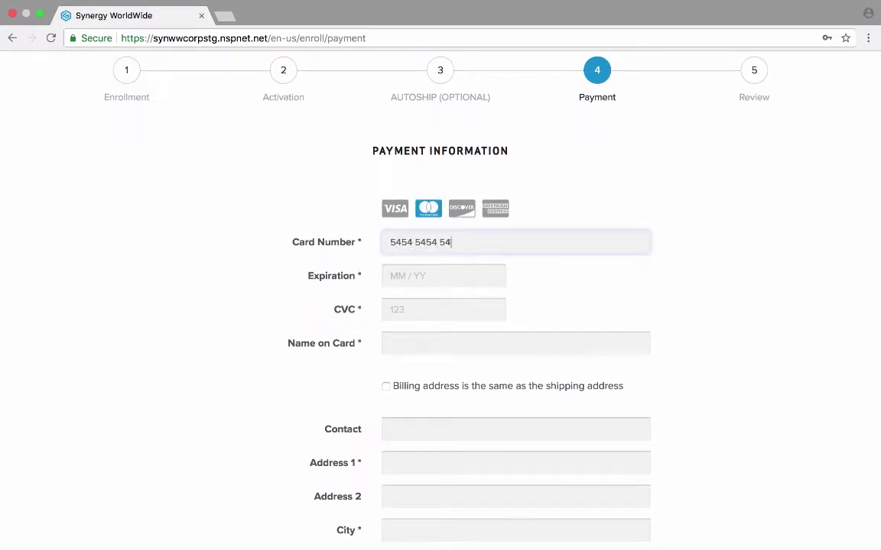
{"action": "type", "text": "54 5454"}
{"action": "left_click", "coordinate": [399, 275]}
{"action": "type", "text": "0820"}
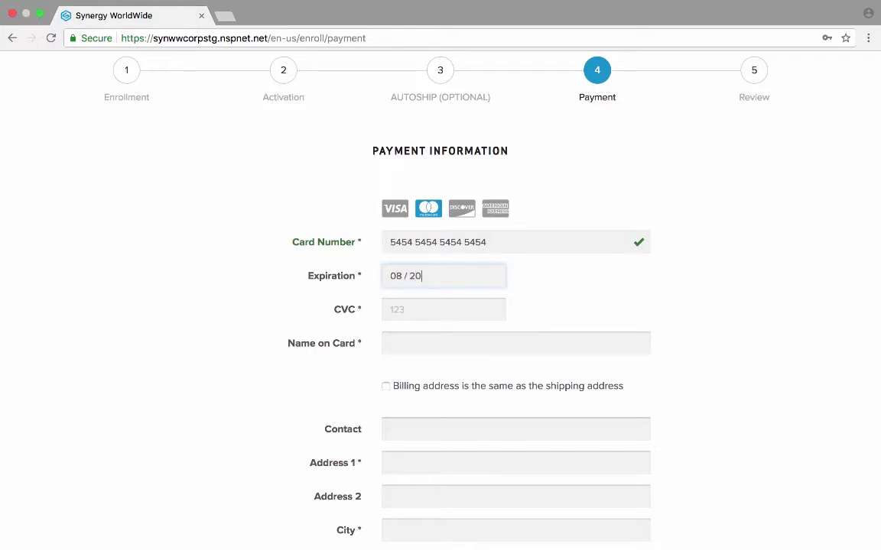
{"action": "left_click", "coordinate": [408, 300]}
{"action": "type", "text": "123"}
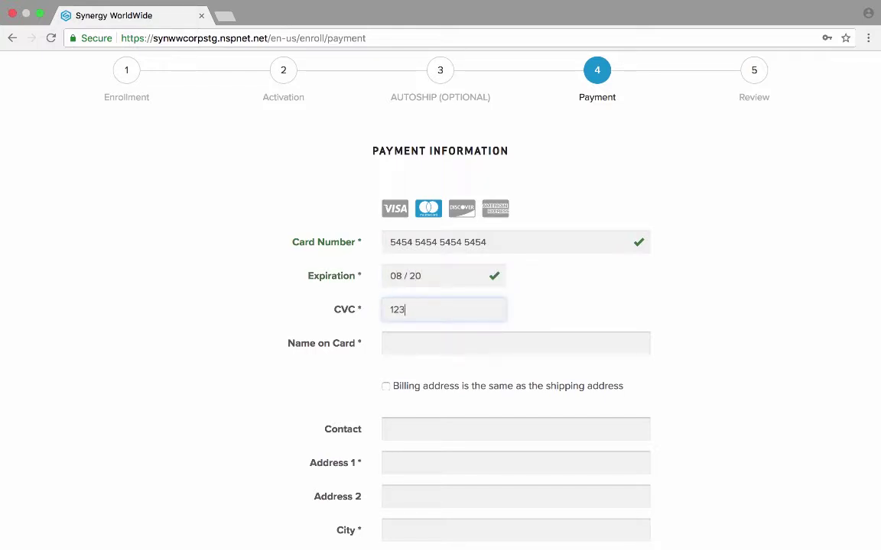
{"action": "left_click", "coordinate": [408, 340]}
{"action": "type", "text": "Ja"}
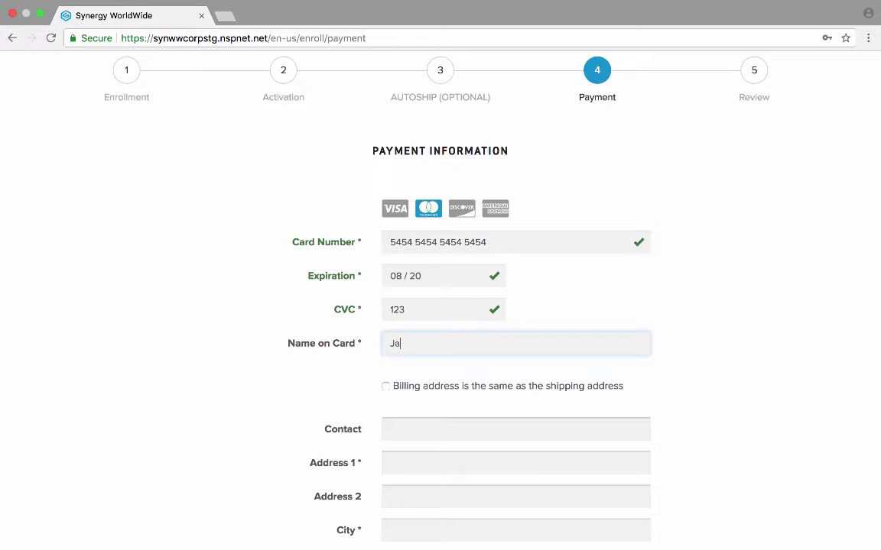
{"action": "type", "text": "ne Doe"}
Step: Use the shipping address as the billing address and continue to Review Enrollment
{"action": "scroll", "coordinate": [281, 393], "scroll_direction": "down", "scroll_amount": 5}
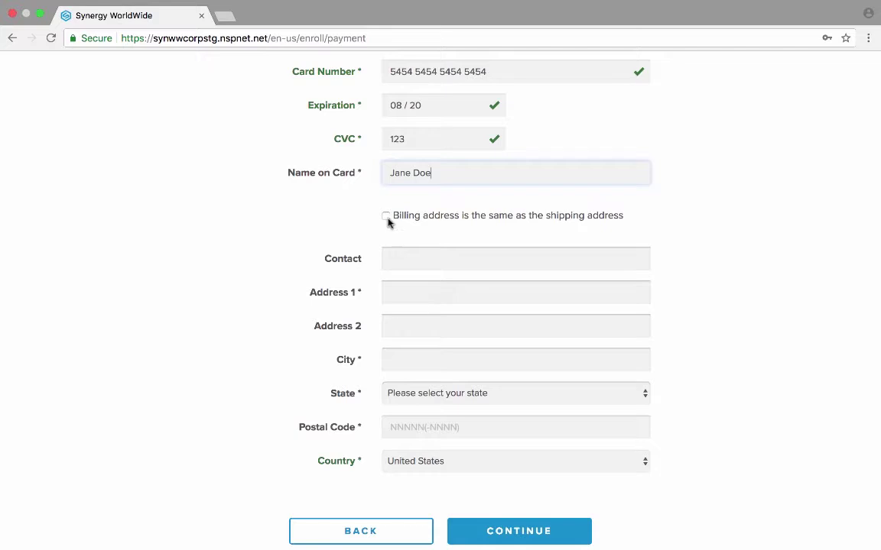
{"action": "left_click", "coordinate": [386, 216]}
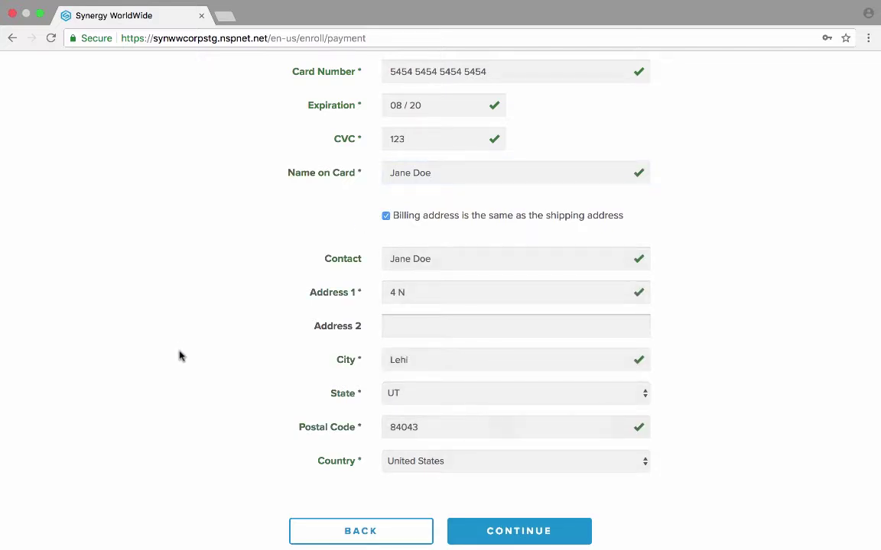
{"action": "scroll", "coordinate": [179, 356], "scroll_direction": "down", "scroll_amount": 2}
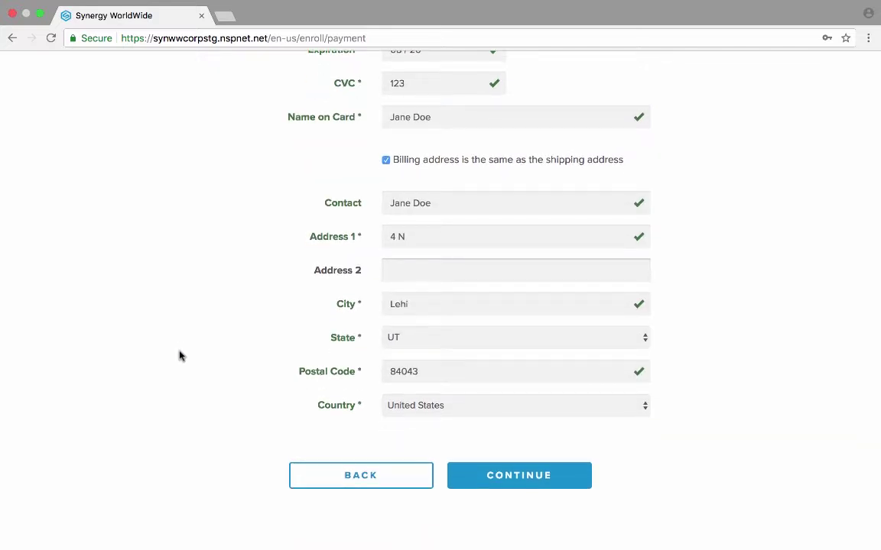
{"action": "left_click", "coordinate": [526, 479]}
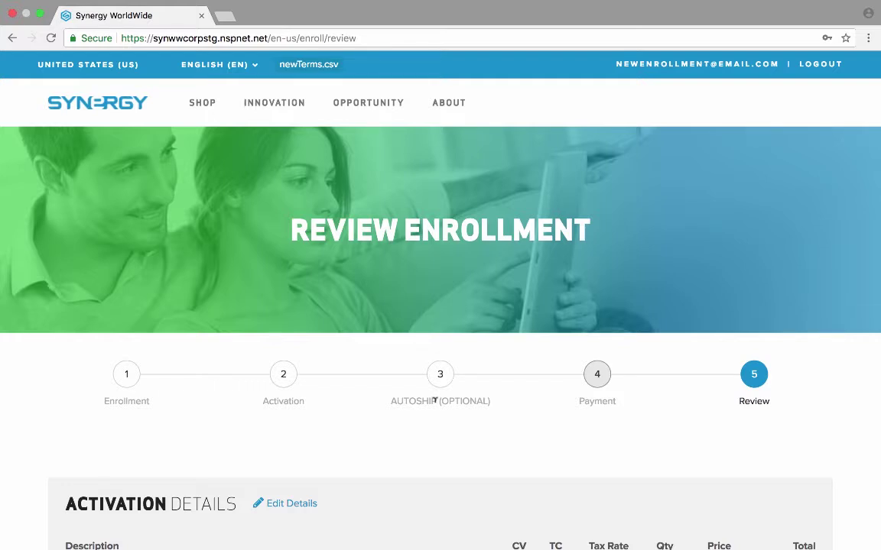
Step: Review the activation order, autoship order and payment details, then pay with PAY NOW
{"action": "scroll", "coordinate": [434, 400], "scroll_direction": "down", "scroll_amount": 5}
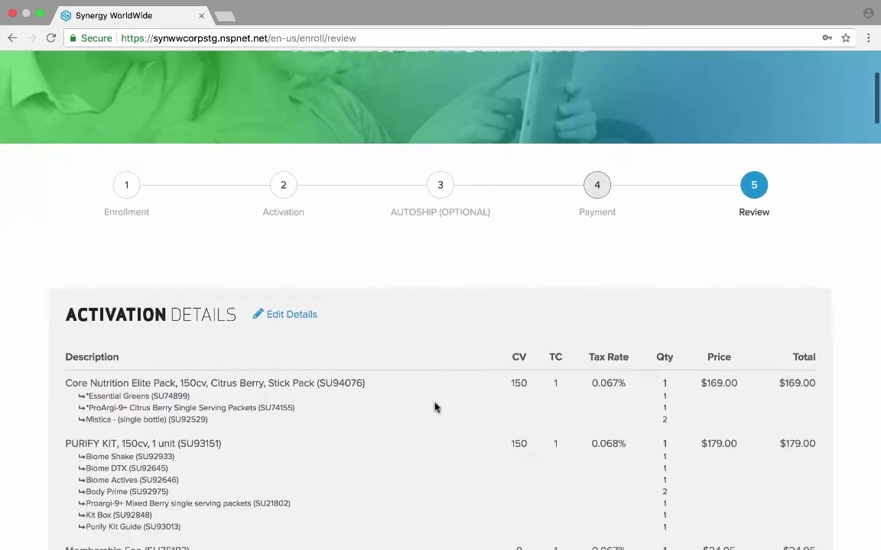
{"action": "scroll", "coordinate": [434, 407], "scroll_direction": "down", "scroll_amount": 8}
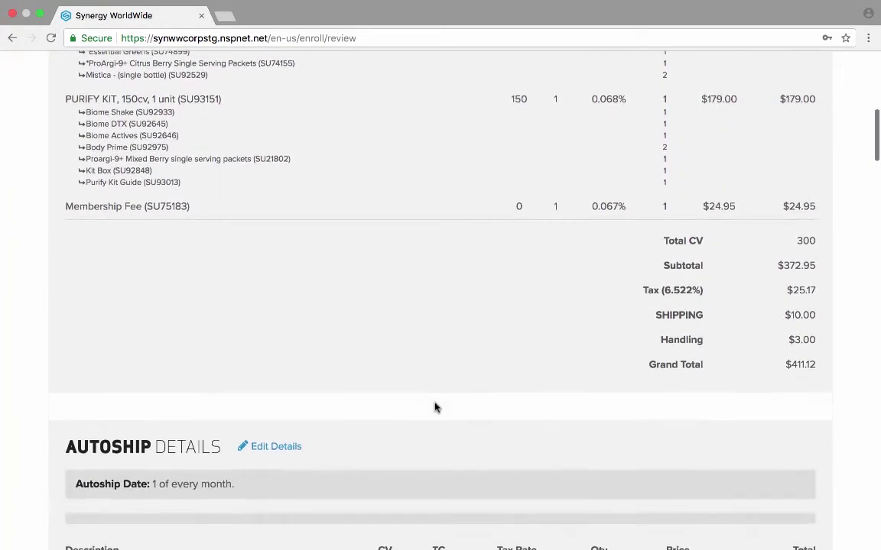
{"action": "scroll", "coordinate": [434, 407], "scroll_direction": "down", "scroll_amount": 11}
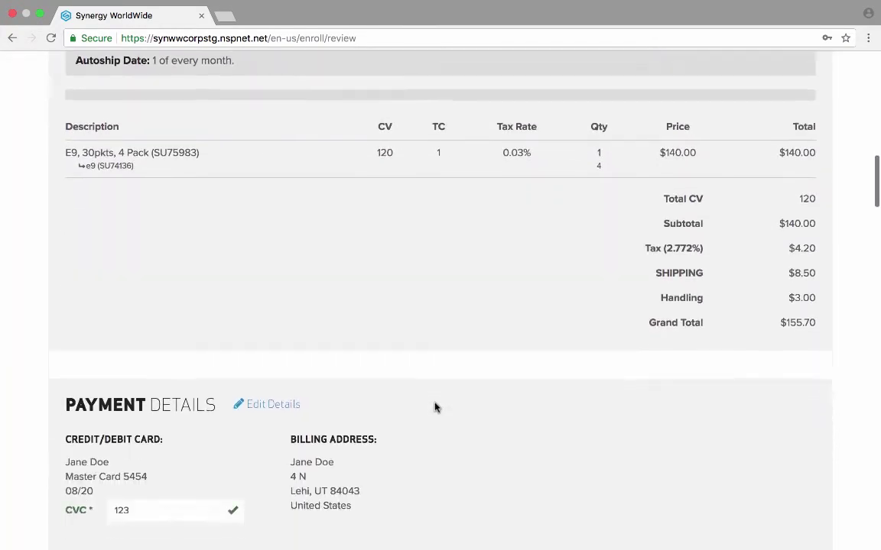
{"action": "scroll", "coordinate": [434, 408], "scroll_direction": "down", "scroll_amount": 5}
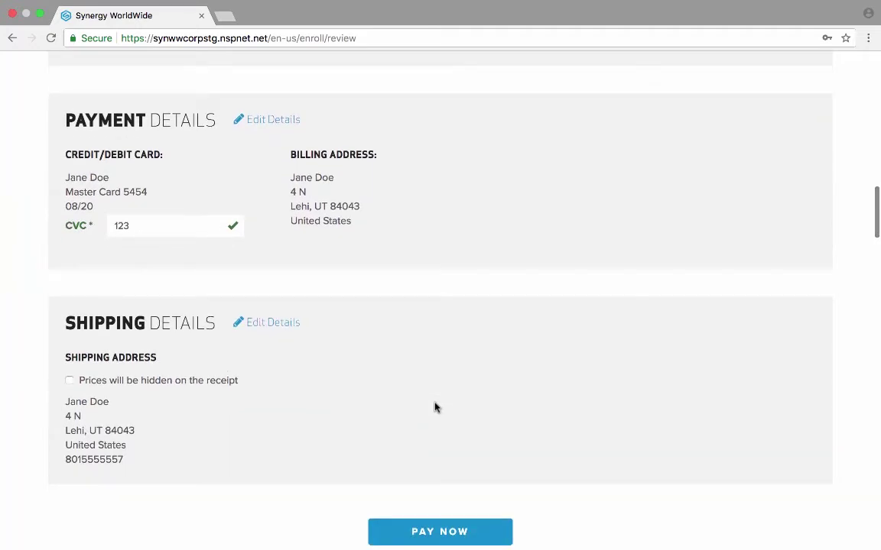
{"action": "scroll", "coordinate": [434, 408], "scroll_direction": "up", "scroll_amount": 3}
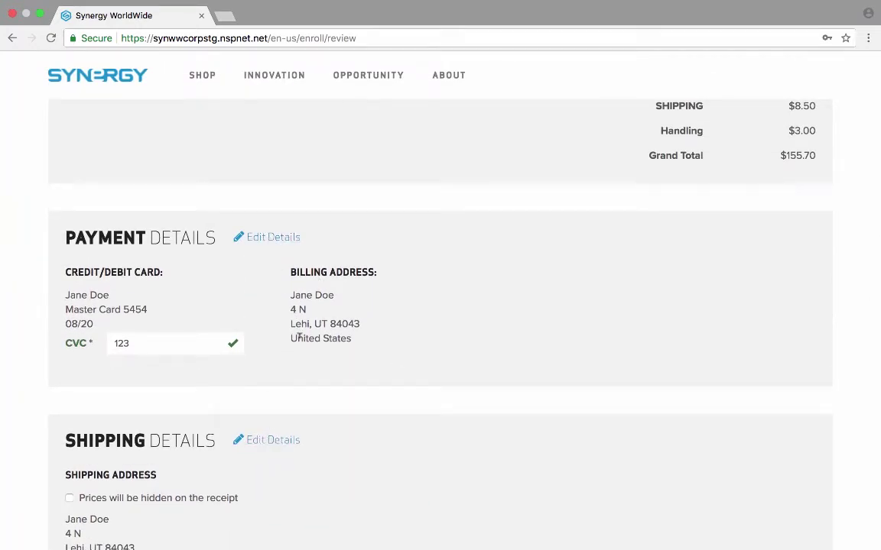
{"action": "scroll", "coordinate": [468, 419], "scroll_direction": "down", "scroll_amount": 5}
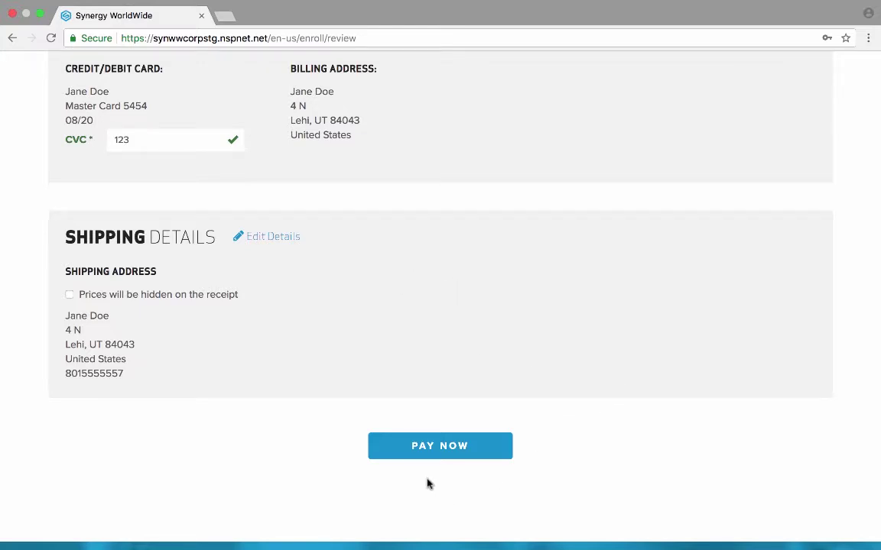
{"action": "left_click", "coordinate": [460, 444]}
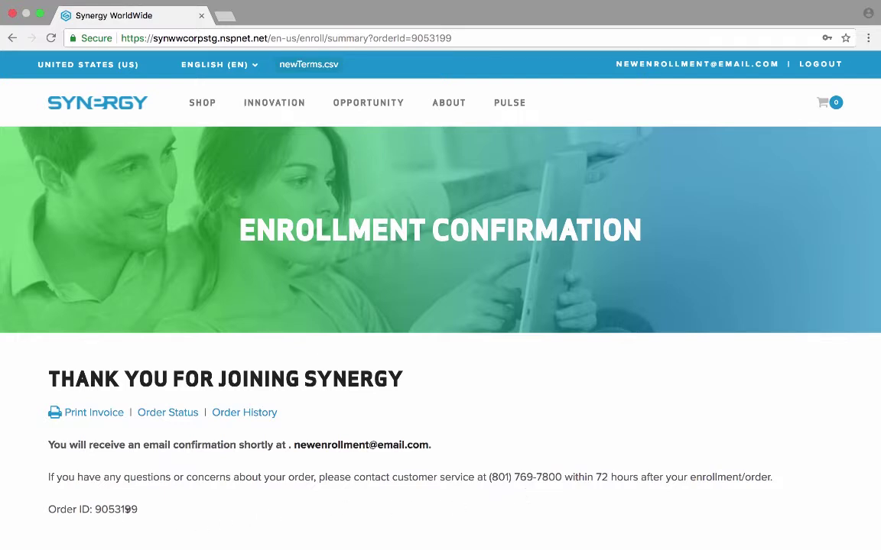
{"action": "scroll", "coordinate": [106, 526], "scroll_direction": "down", "scroll_amount": 10}
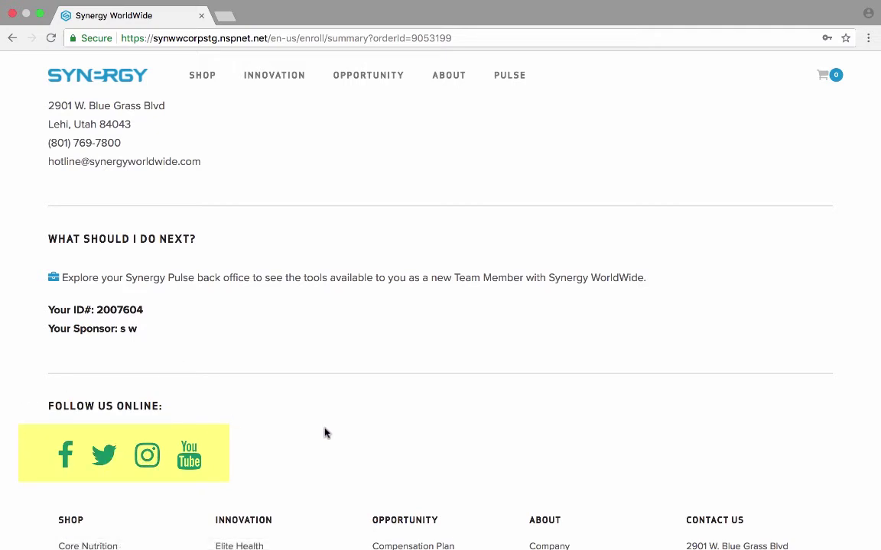
{"action": "scroll", "coordinate": [324, 433], "scroll_direction": "up", "scroll_amount": 1}
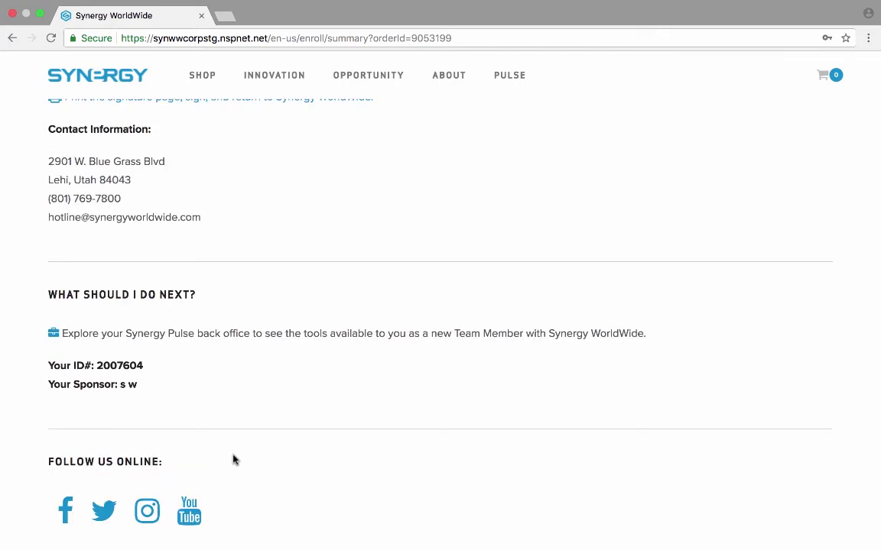
{"action": "scroll", "coordinate": [235, 459], "scroll_direction": "up", "scroll_amount": 10}
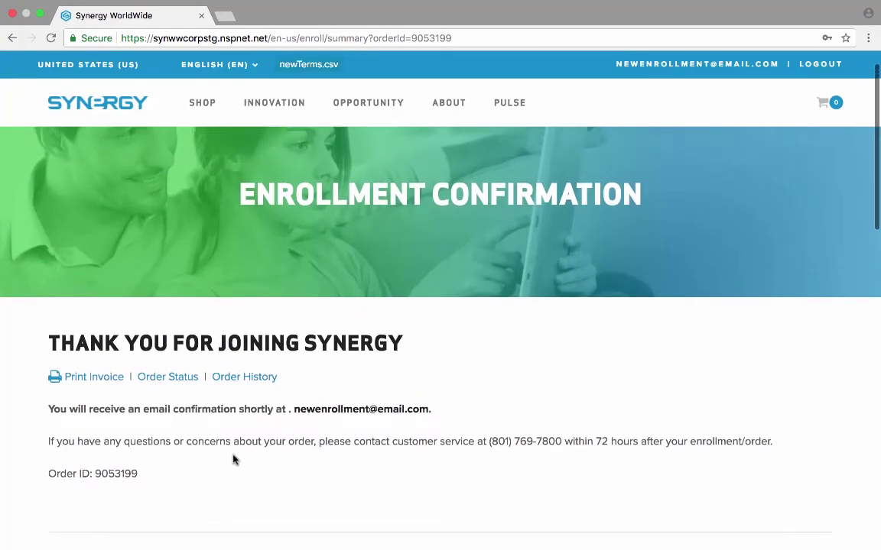
{"action": "scroll", "coordinate": [233, 459], "scroll_direction": "up", "scroll_amount": 1}
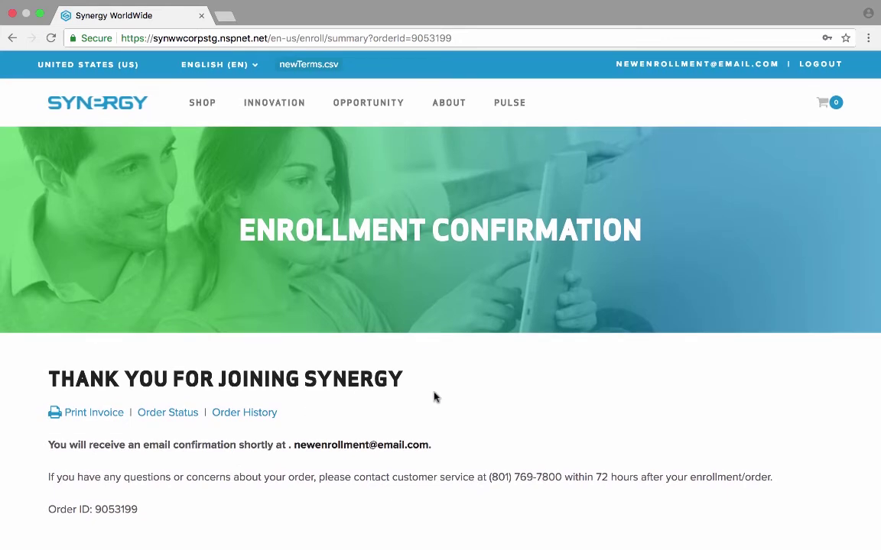